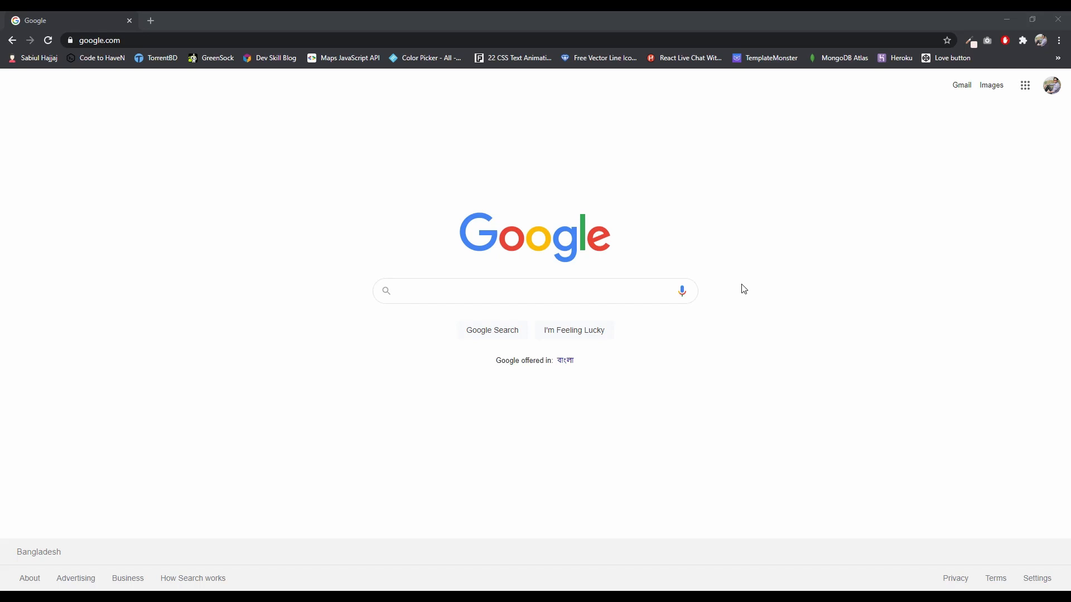
# Search Google for xampp and open the XAMPP Installers and Downloads result from Apache Friends in a new tab
pyautogui.click(799, 356)
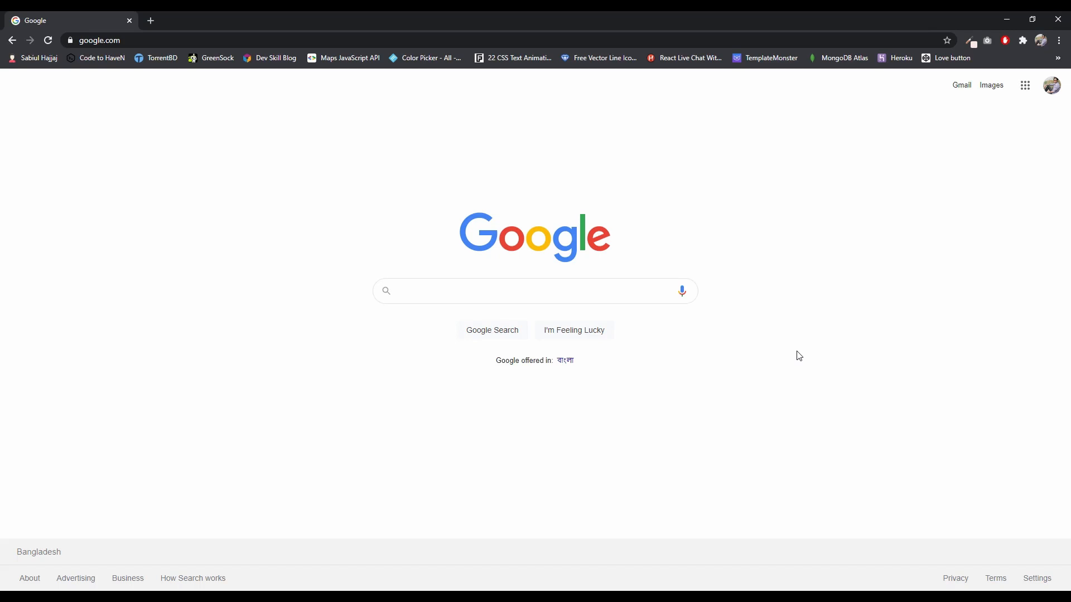
pyautogui.click(587, 293)
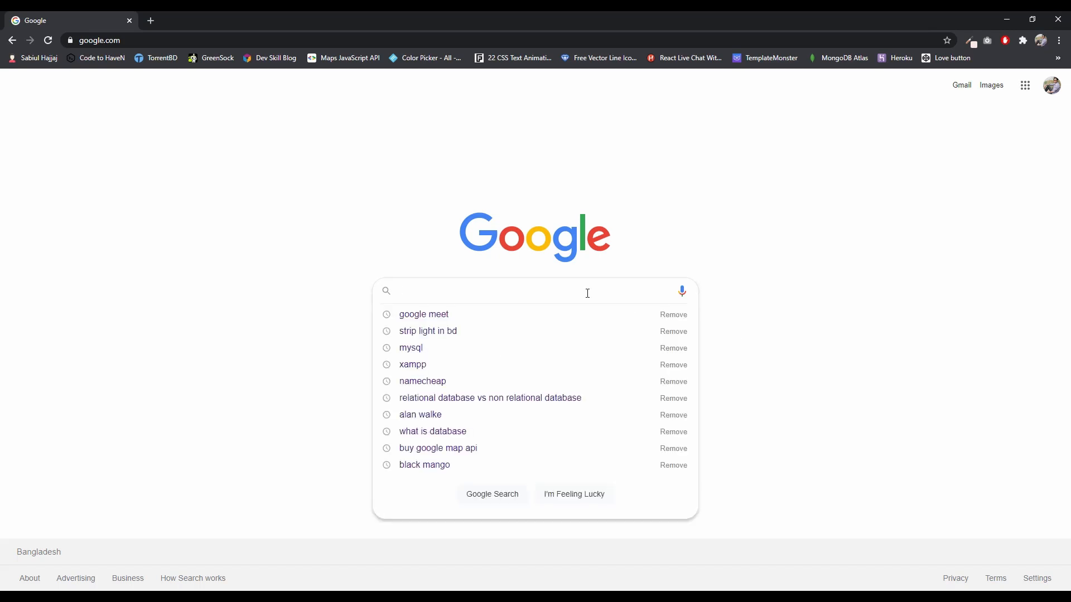
pyautogui.write('xampp')
pyautogui.press('Return')
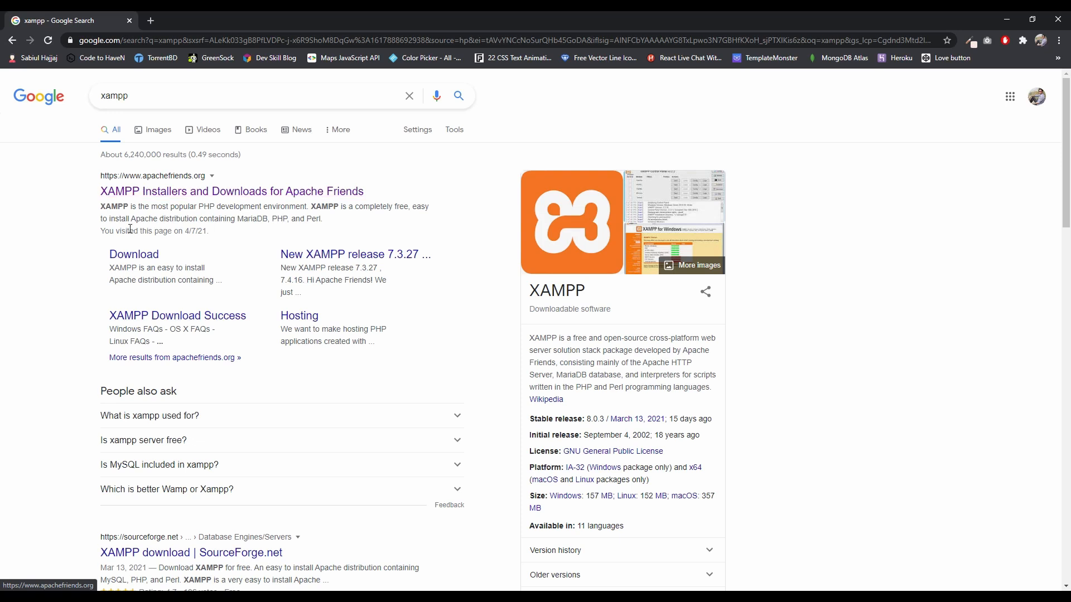
pyautogui.rightClick(147, 195)
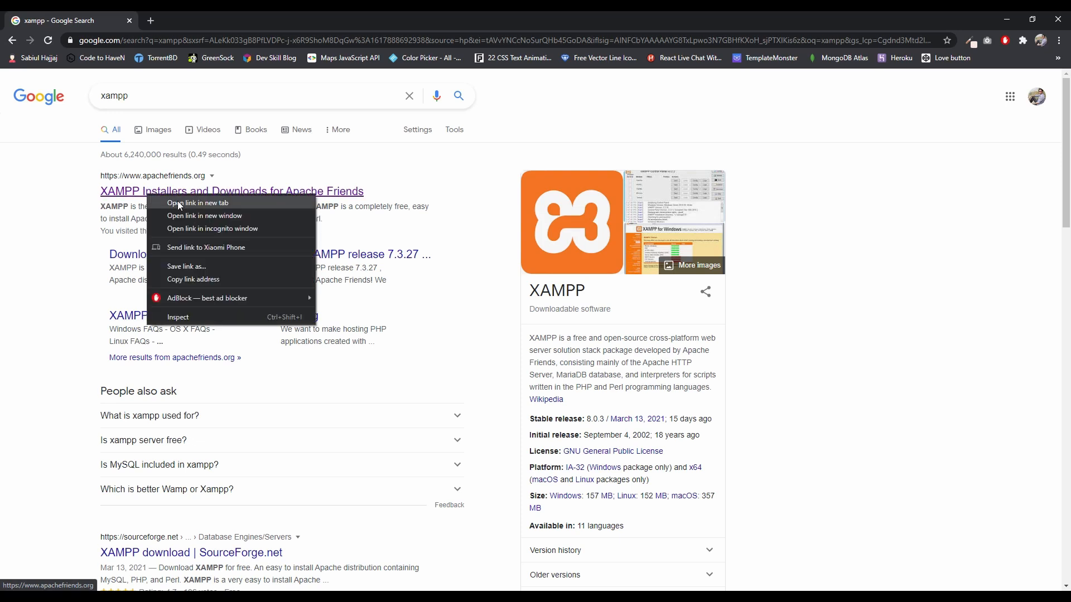
pyautogui.click(178, 203)
pyautogui.hotkey('ctrl', 'Tab')
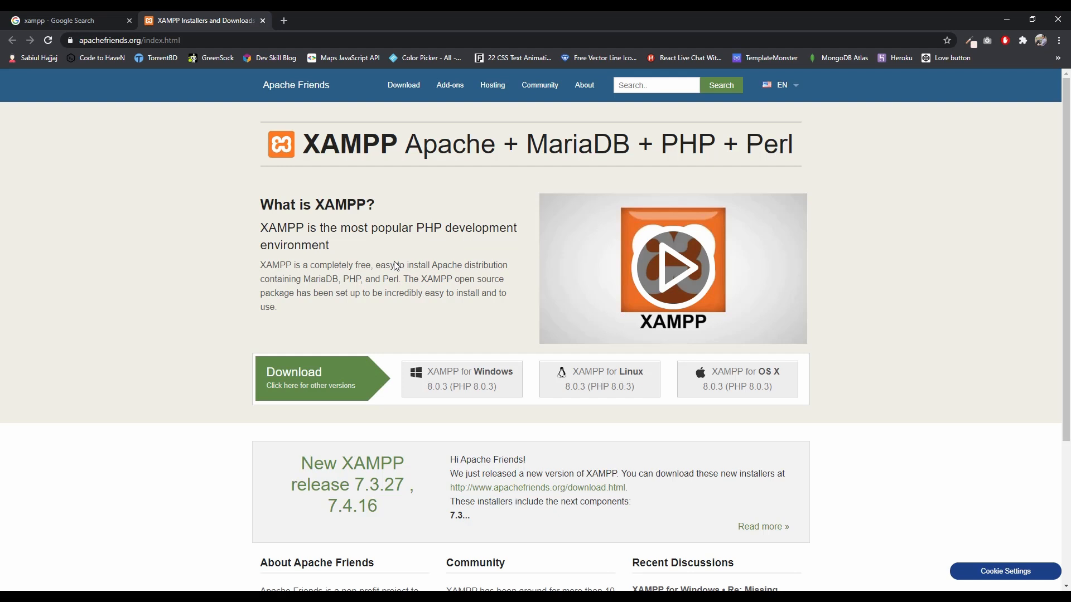
pyautogui.moveTo(408, 245); pyautogui.dragTo(245, 246)
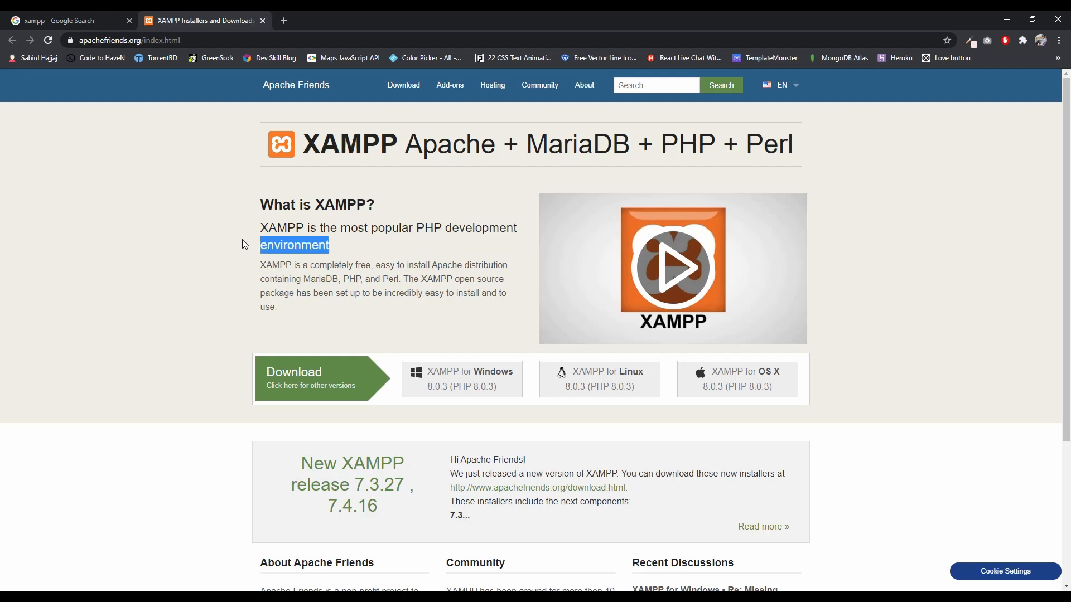
pyautogui.click(335, 228)
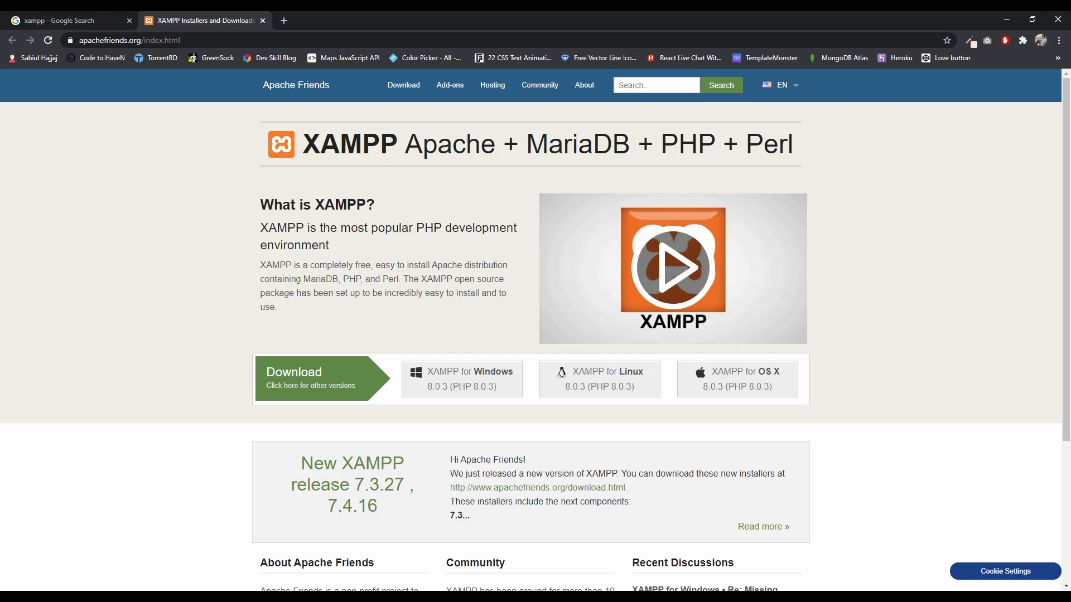
# Launch the XAMPP Control Panel, place it mid-screen, and start the Apache and MySQL modules
pyautogui.click(55, 574)
pyautogui.write('xa')
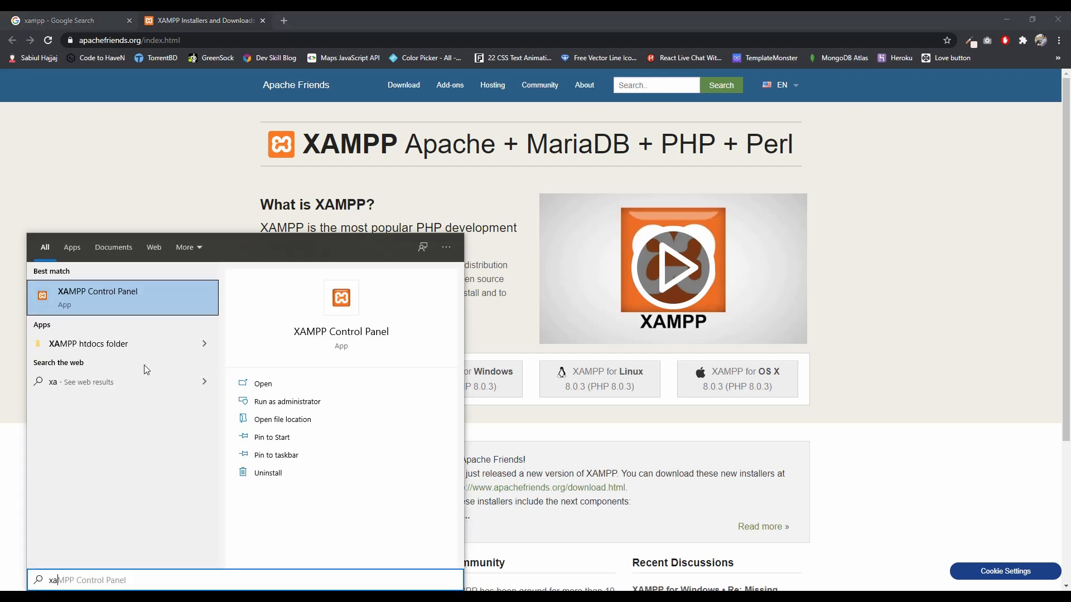
pyautogui.click(110, 301)
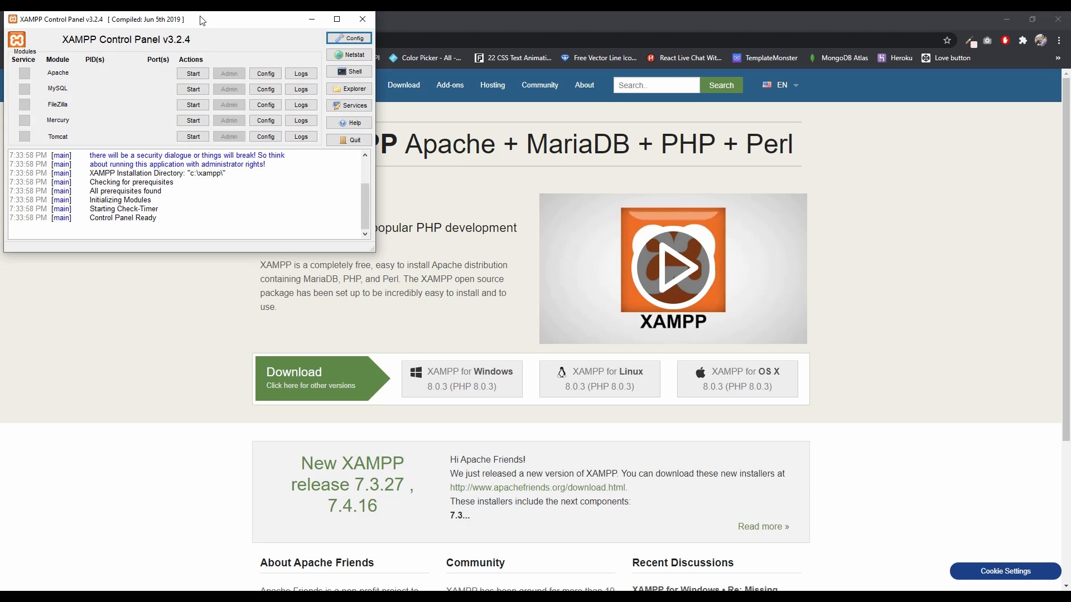
pyautogui.moveTo(202, 20); pyautogui.dragTo(534, 174)
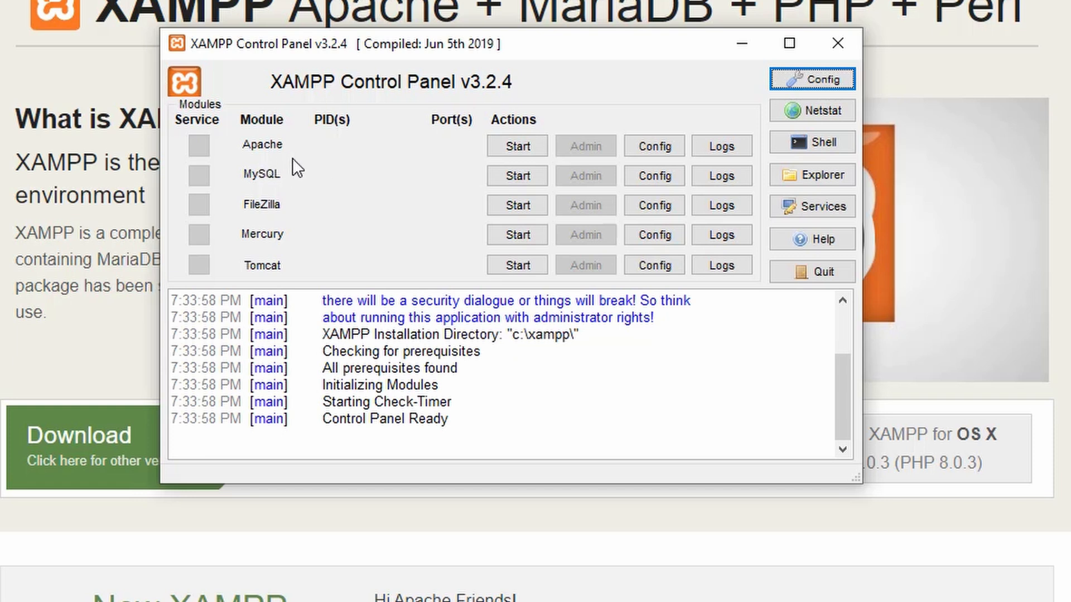
pyautogui.click(513, 145)
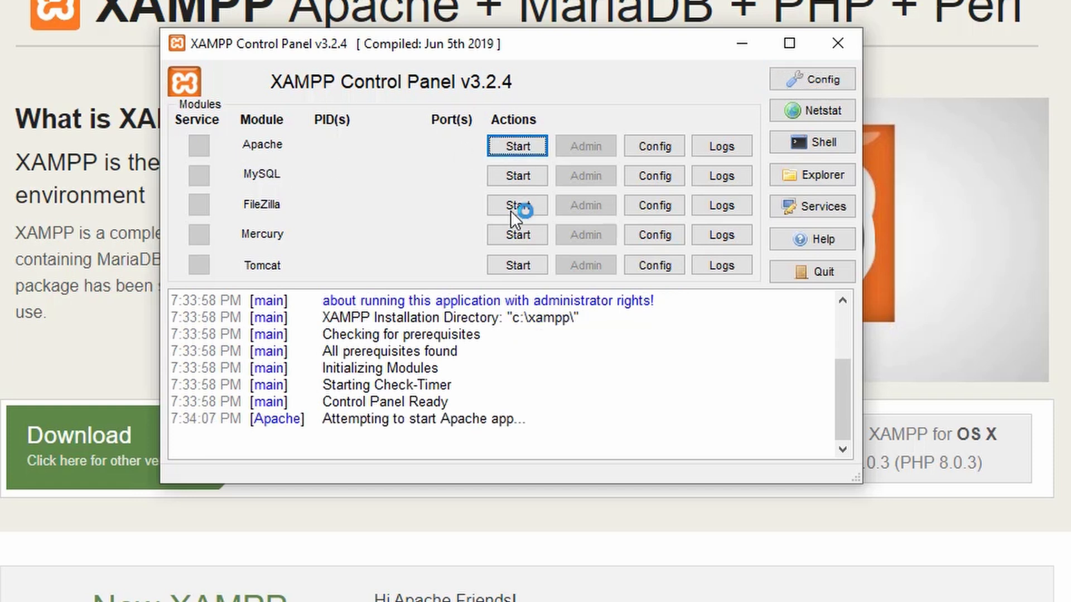
pyautogui.click(522, 174)
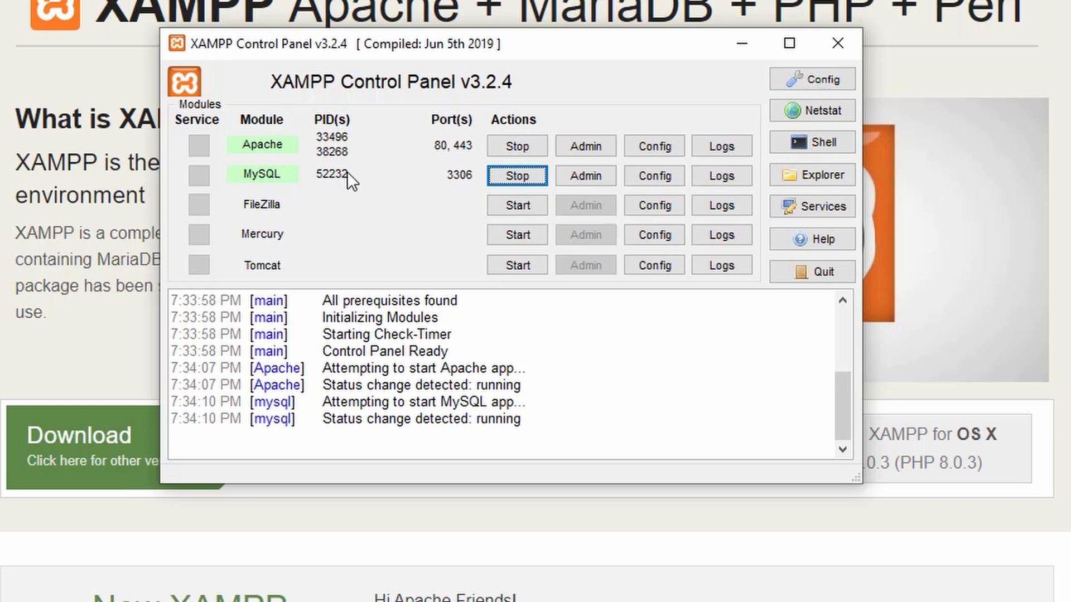
# Open the MySQL module's my.ini configuration file and compare it with the port shown in the XAMPP Control Panel
pyautogui.click(661, 179)
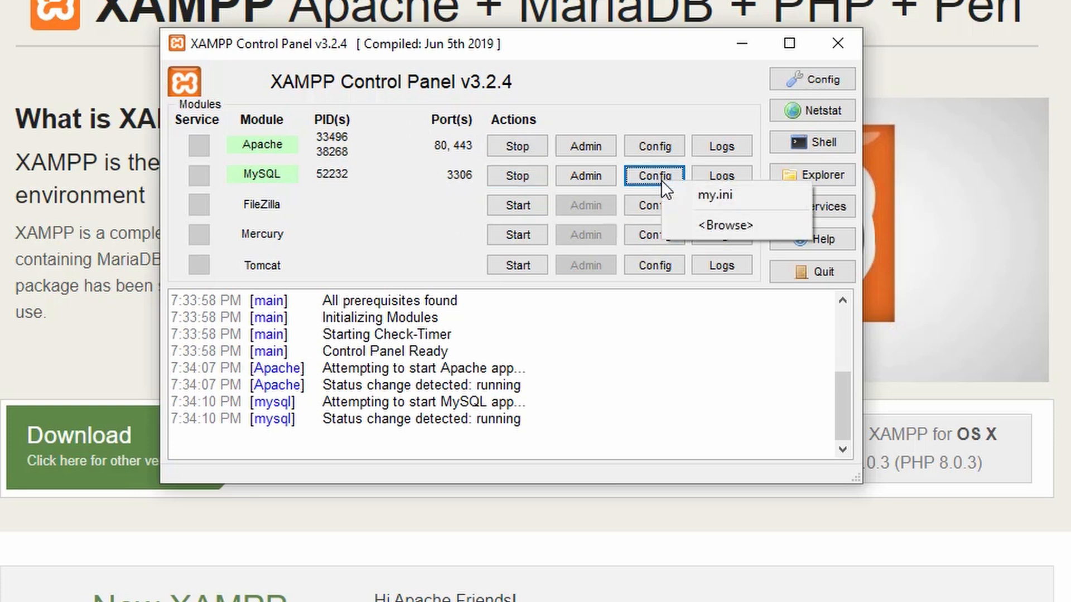
pyautogui.click(724, 196)
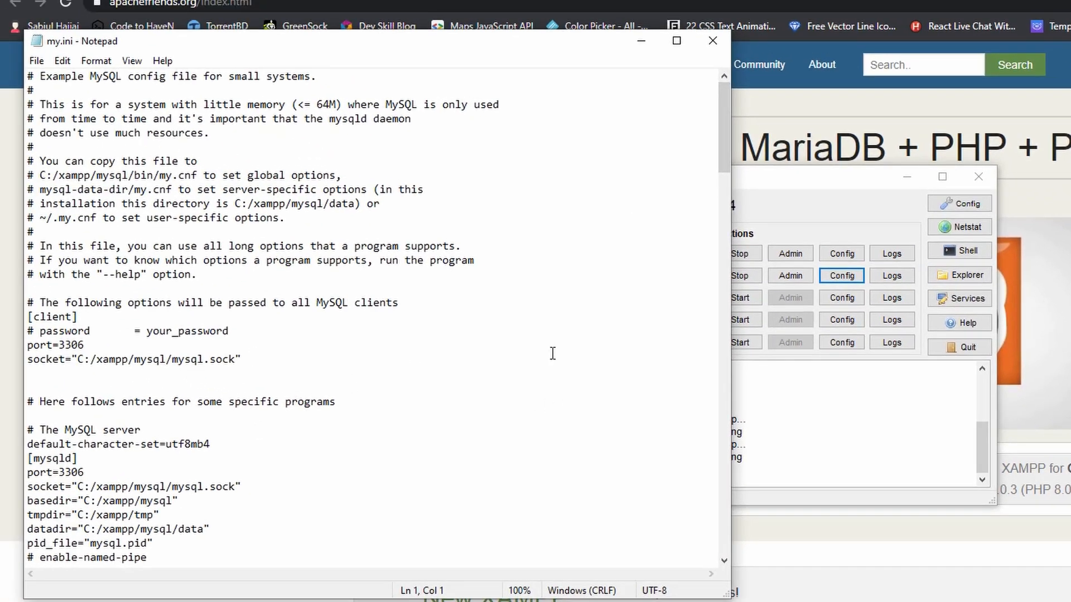
pyautogui.click(736, 287)
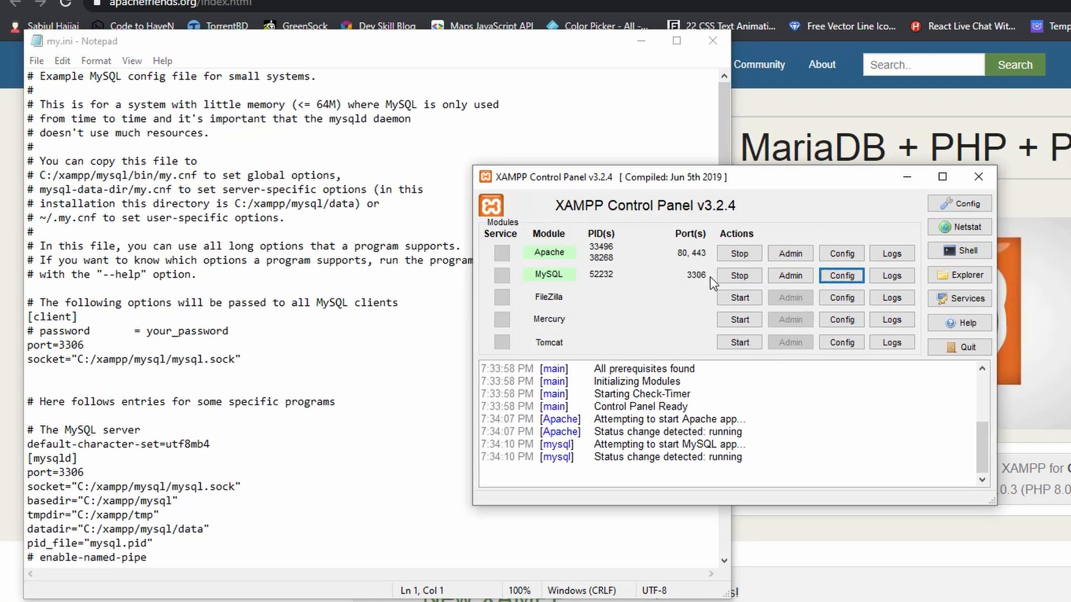
pyautogui.click(241, 315)
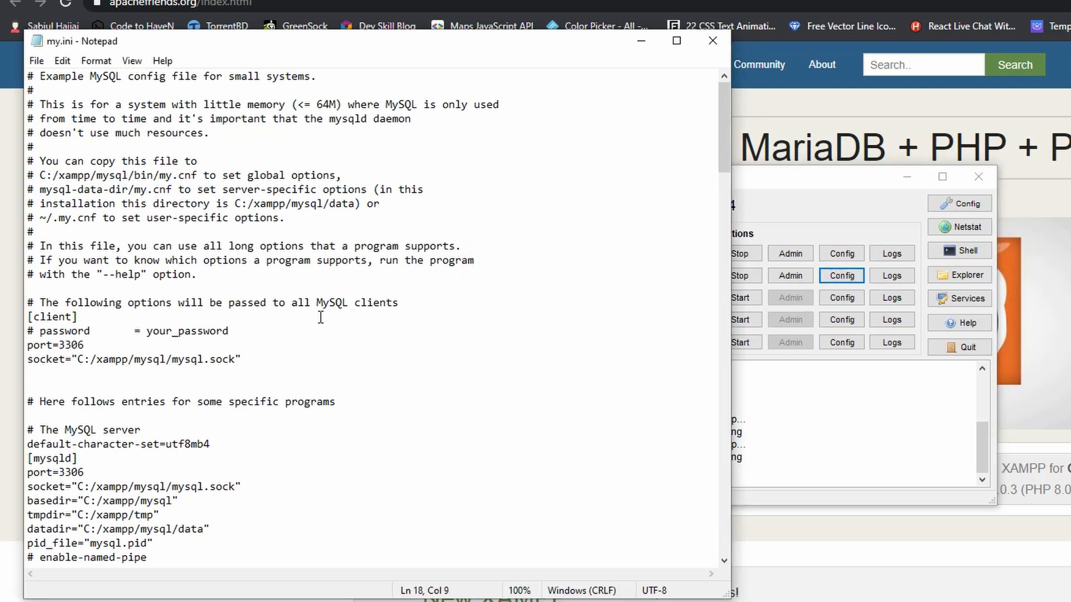
# Find the port setting 3306 in my.ini and close the file without editing it
pyautogui.hotkey('ctrl', 'f')
pyautogui.write('3')
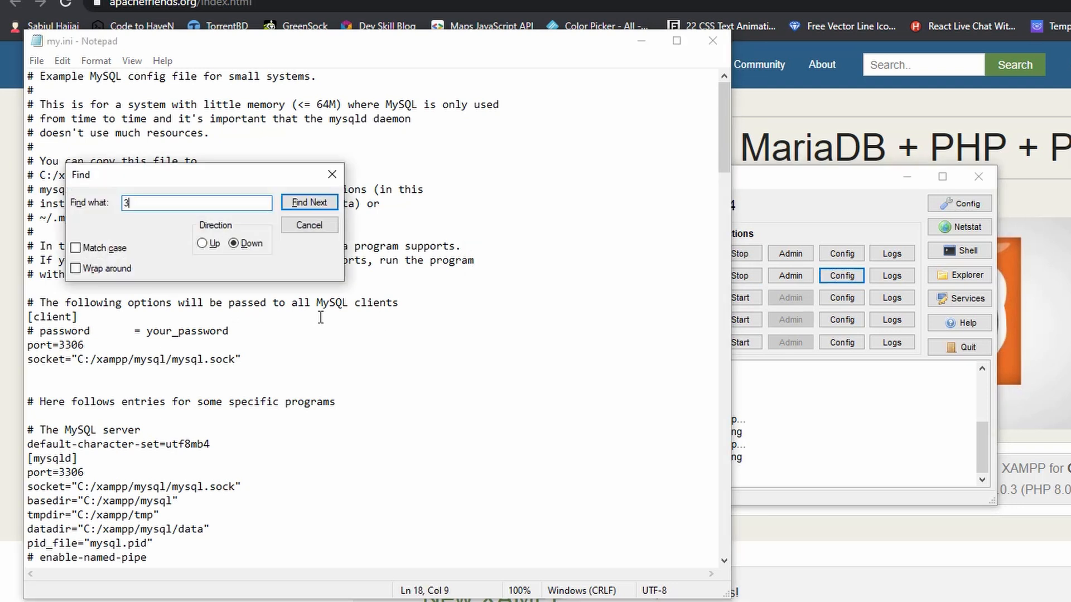
pyautogui.write('306')
pyautogui.press('Return')
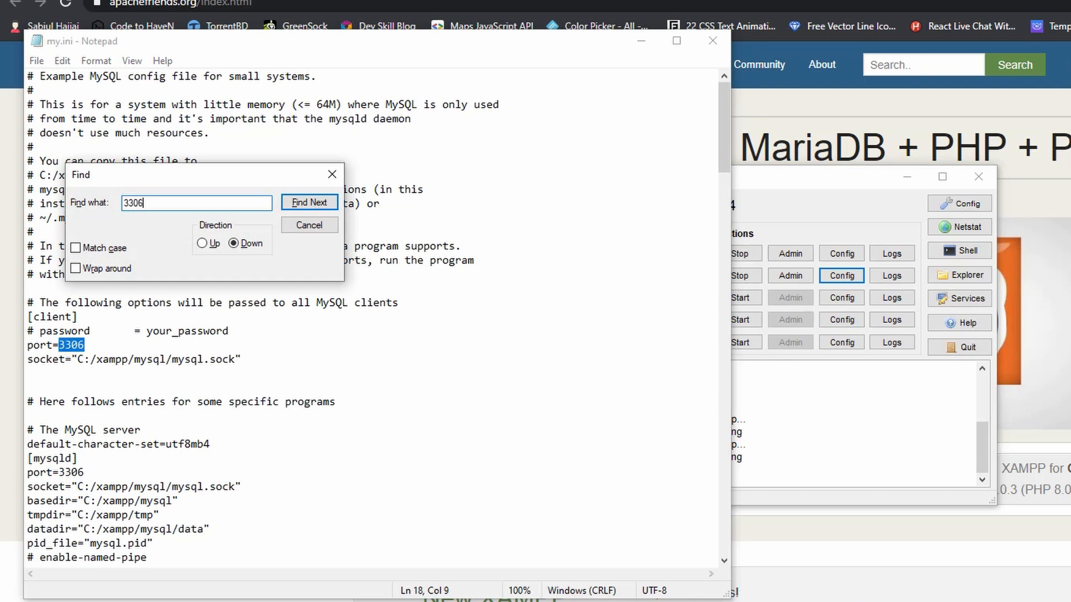
pyautogui.doubleClick(80, 347)
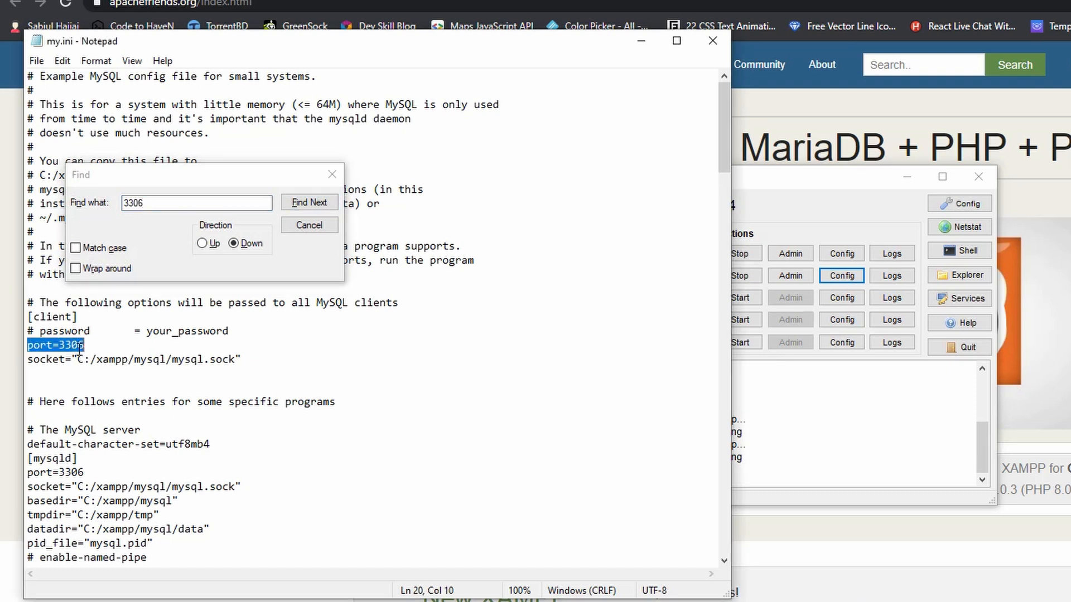
pyautogui.click(332, 174)
pyautogui.click(197, 351)
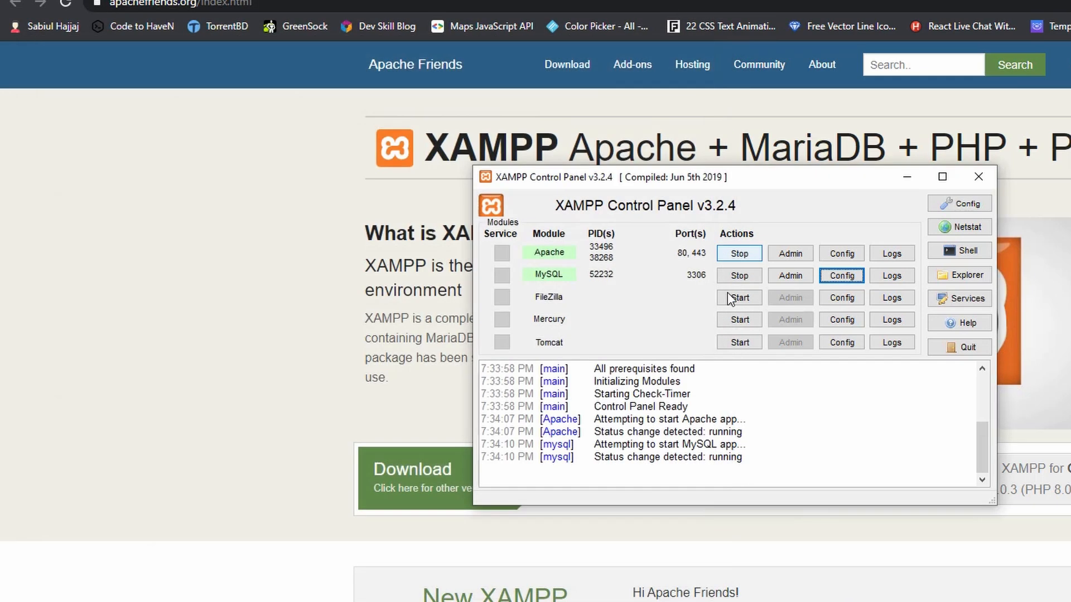
pyautogui.click(713, 41)
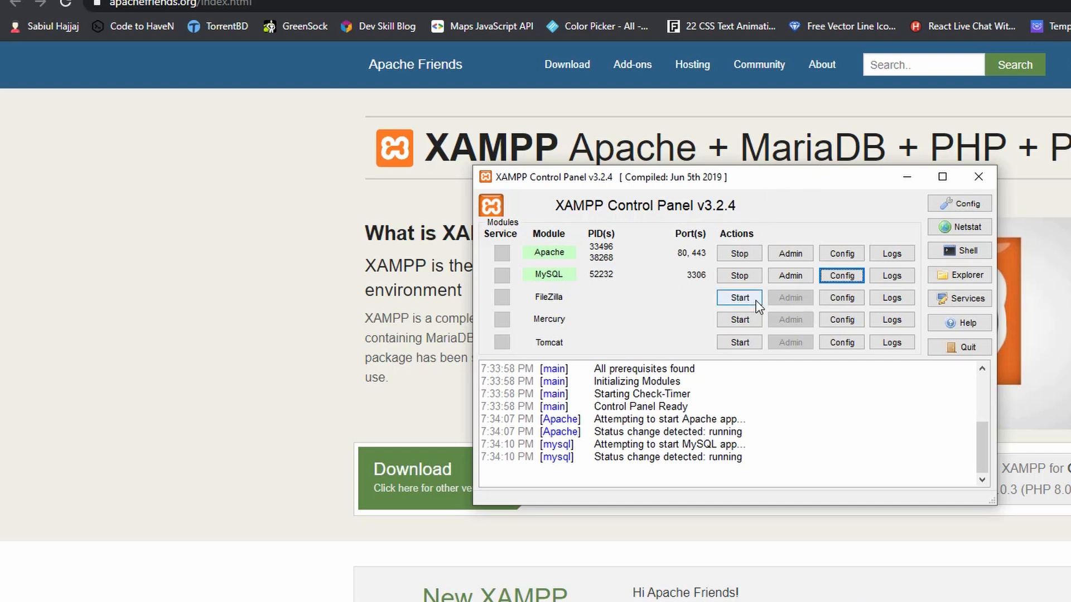
# Open phpMyAdmin for the MySQL module and look through the table list of the phpmyadmin database
pyautogui.click(777, 278)
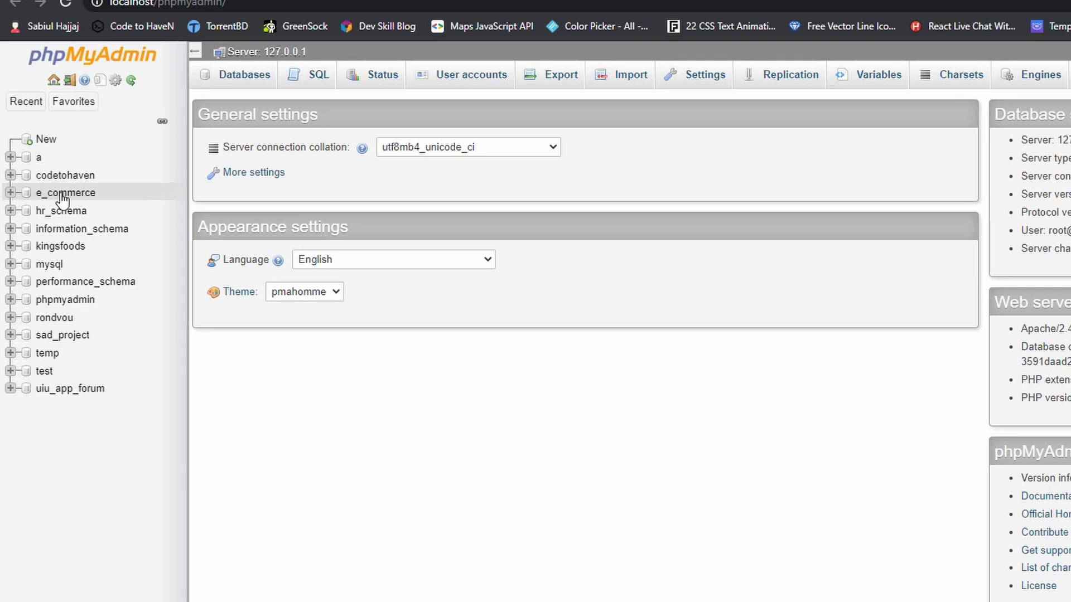
pyautogui.click(82, 302)
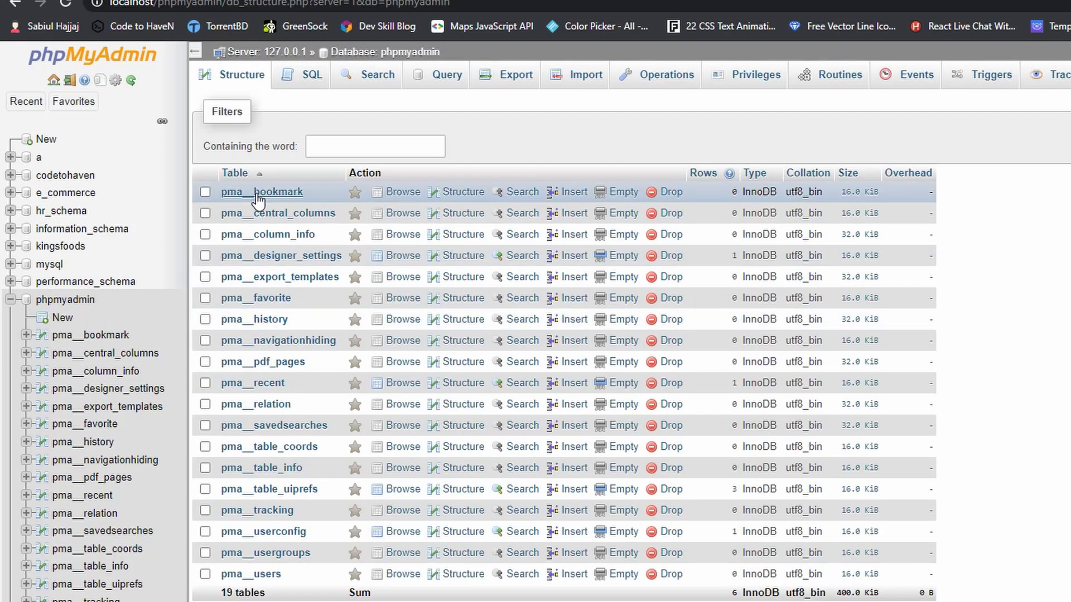
pyautogui.scroll(-1, 306, 178)
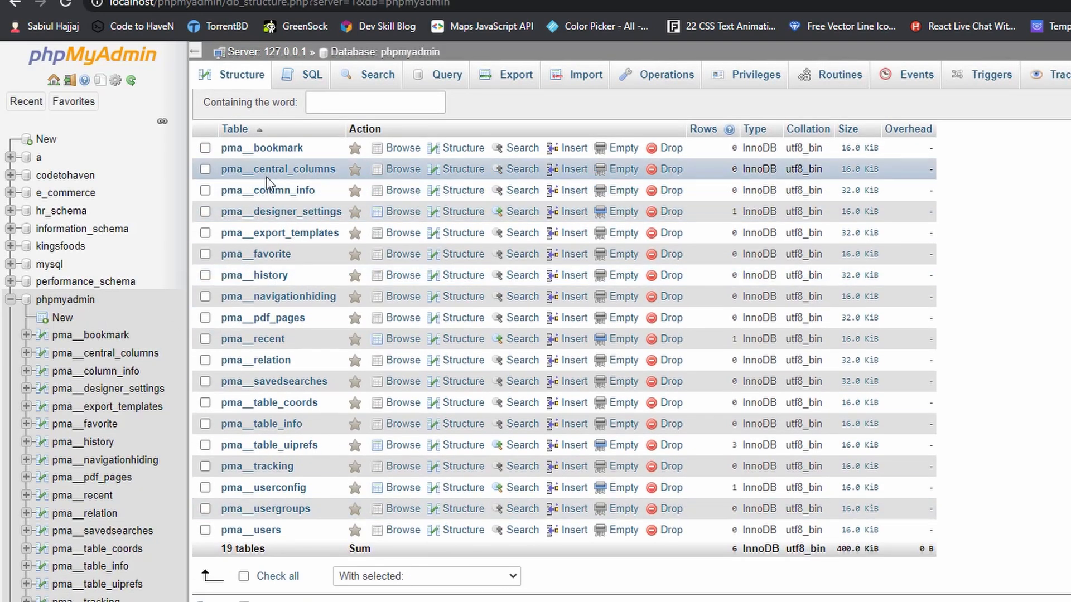
pyautogui.scroll(1, 233, 220)
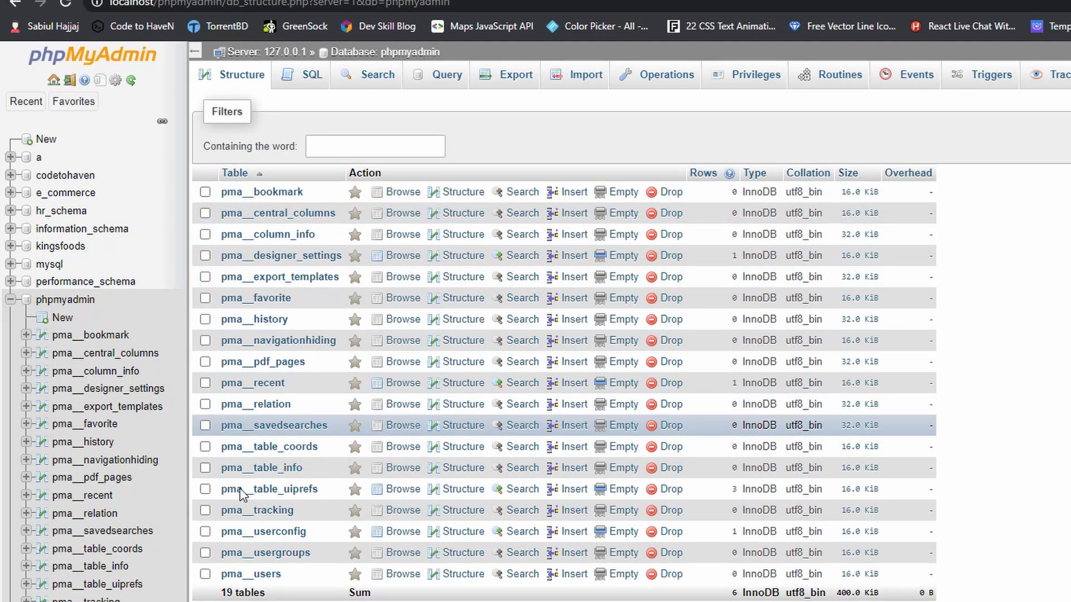
# Browse the pma__bookmark table and view its column structure, then collapse the phpmyadmin database tree
pyautogui.click(285, 193)
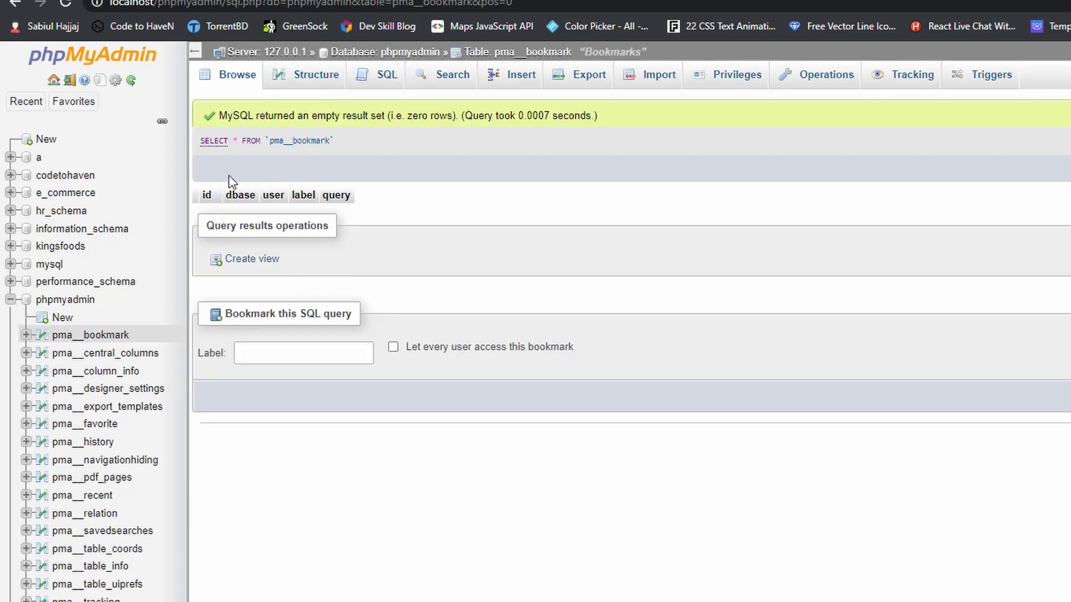
pyautogui.click(293, 85)
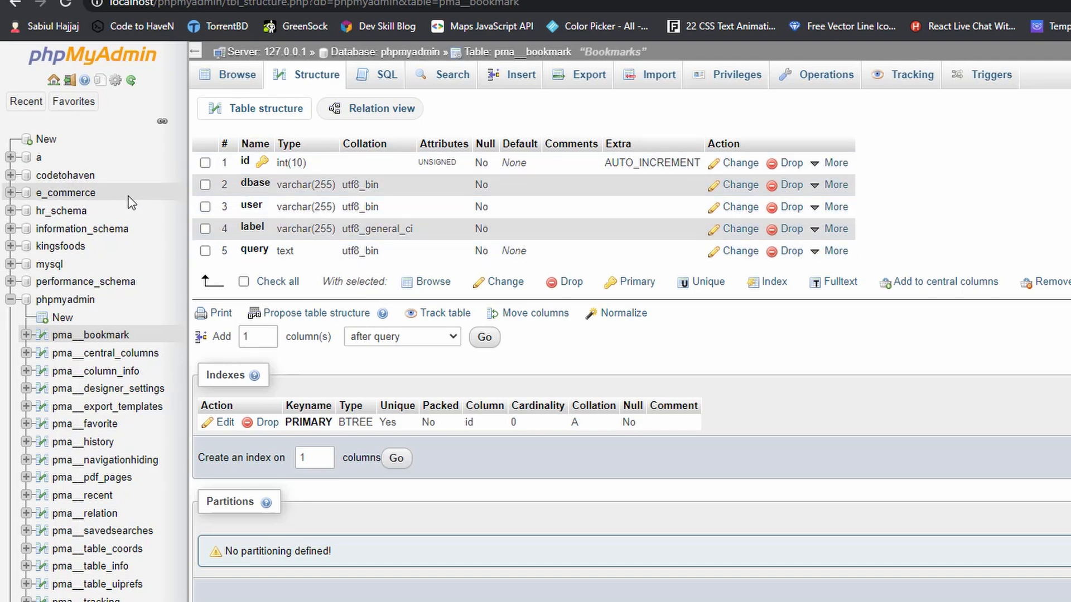
pyautogui.click(10, 301)
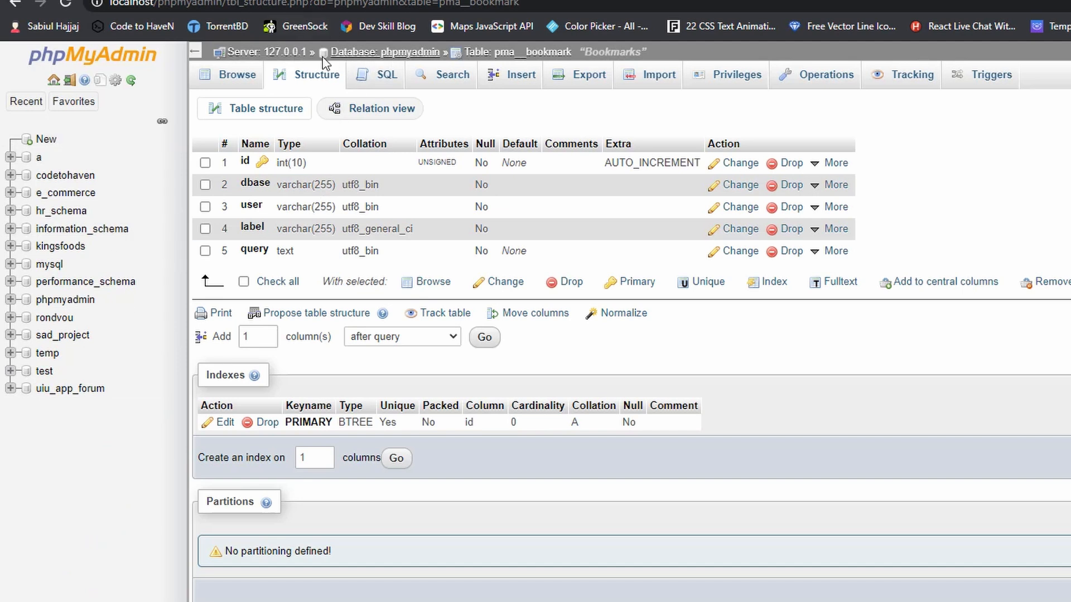
# Return to the server level and begin an SQL query there with CREATE DATABASE
pyautogui.click(263, 52)
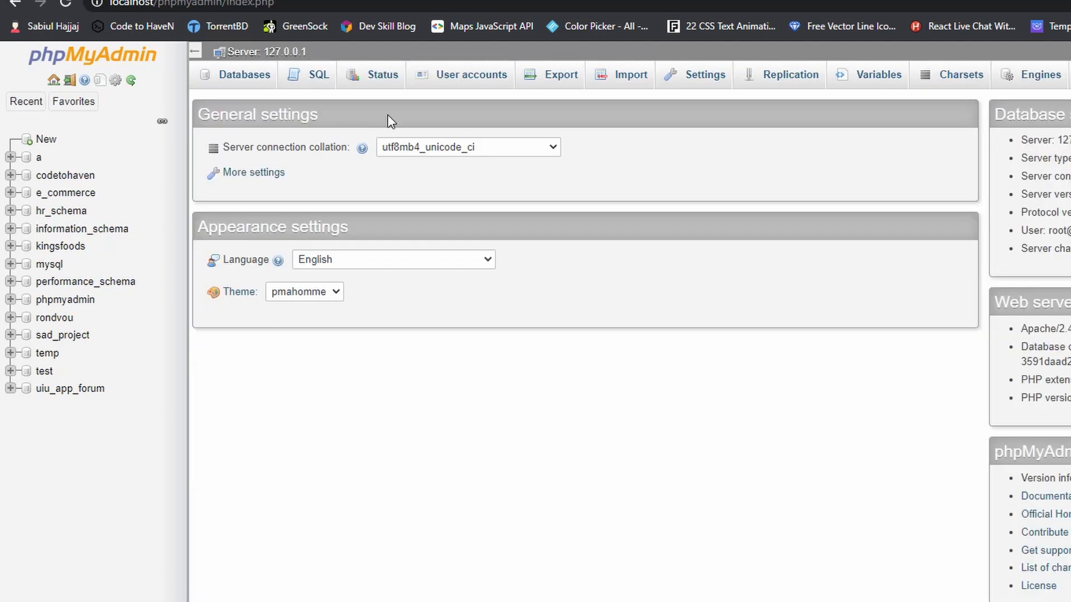
pyautogui.click(314, 78)
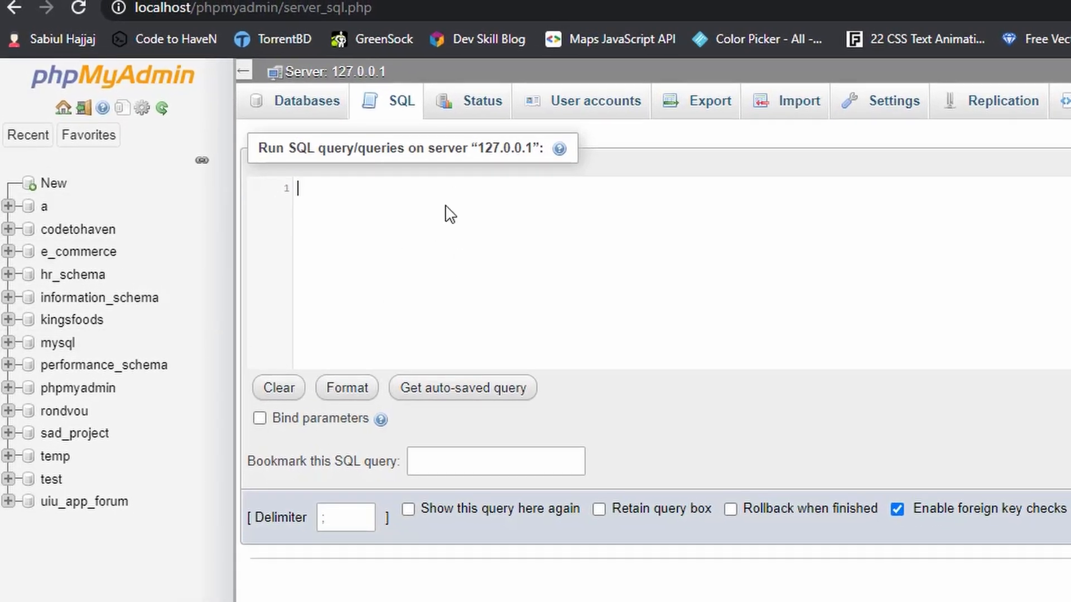
pyautogui.write('CRE')
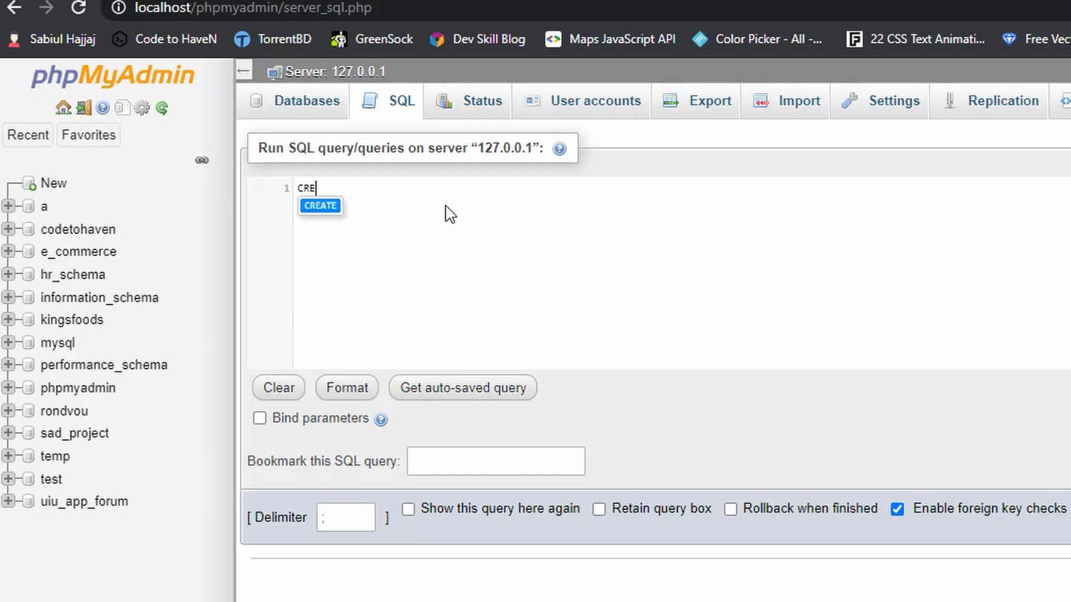
pyautogui.write('ATE DATA')
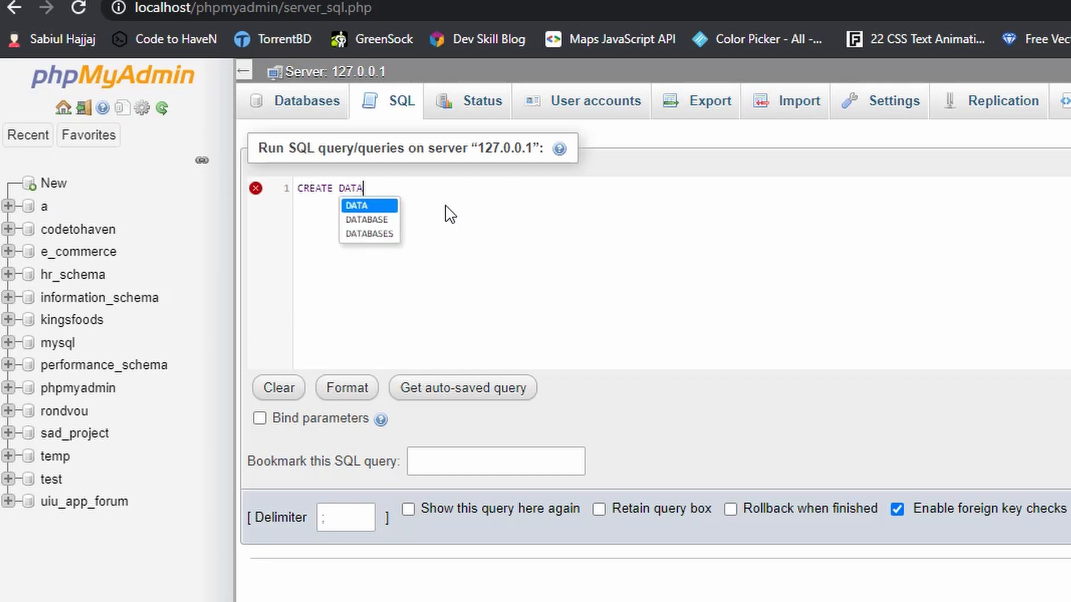
pyautogui.write('BASE')
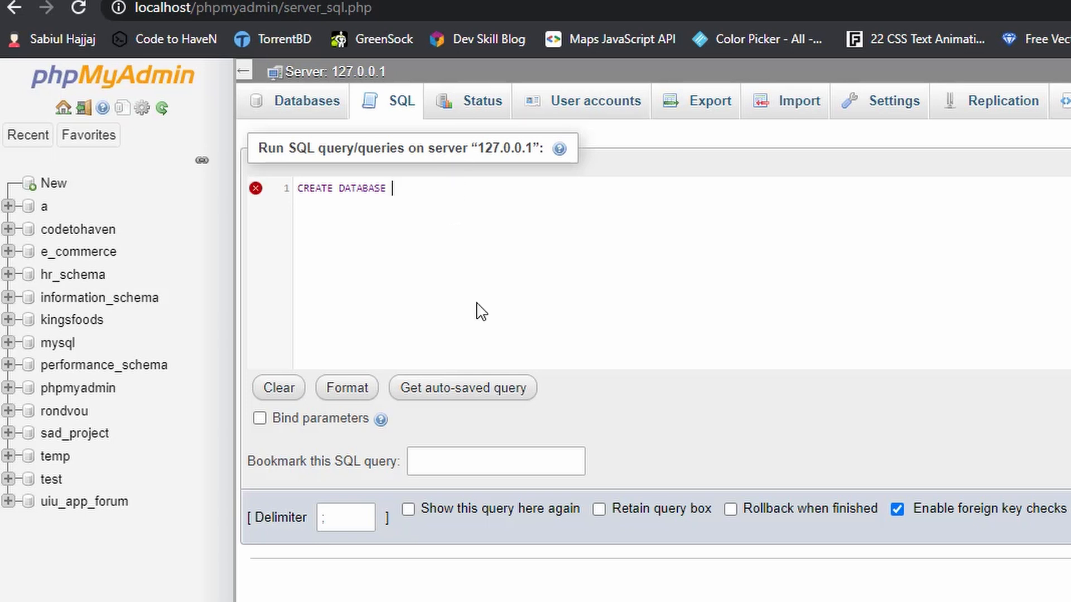
pyautogui.doubleClick(370, 188)
pyautogui.click(395, 193)
pyautogui.doubleClick(322, 189)
pyautogui.click(383, 190)
pyautogui.doubleClick(357, 189)
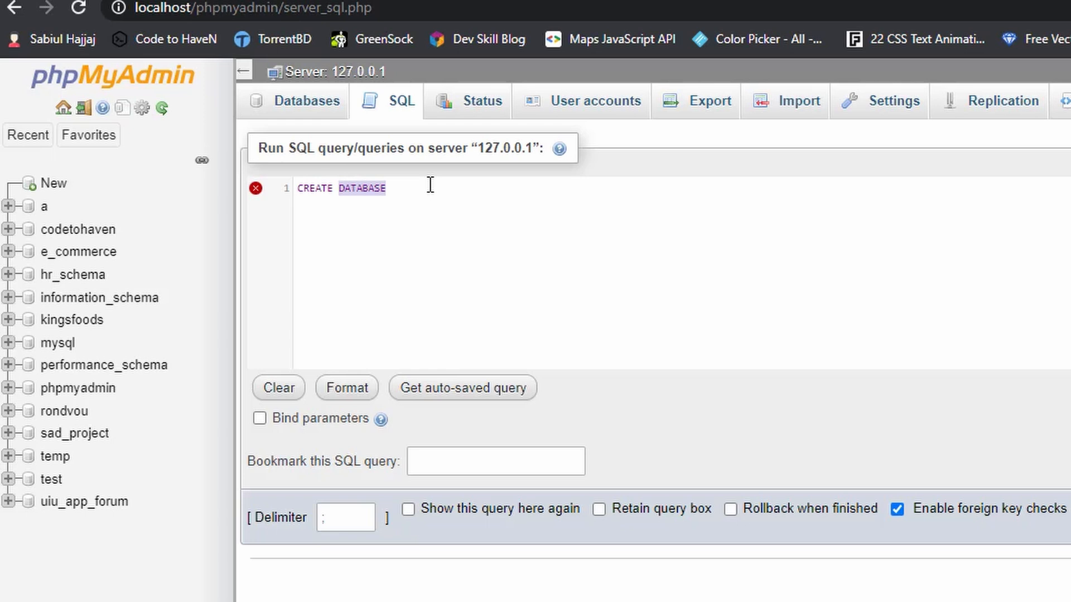
pyautogui.click(387, 223)
pyautogui.doubleClick(324, 189)
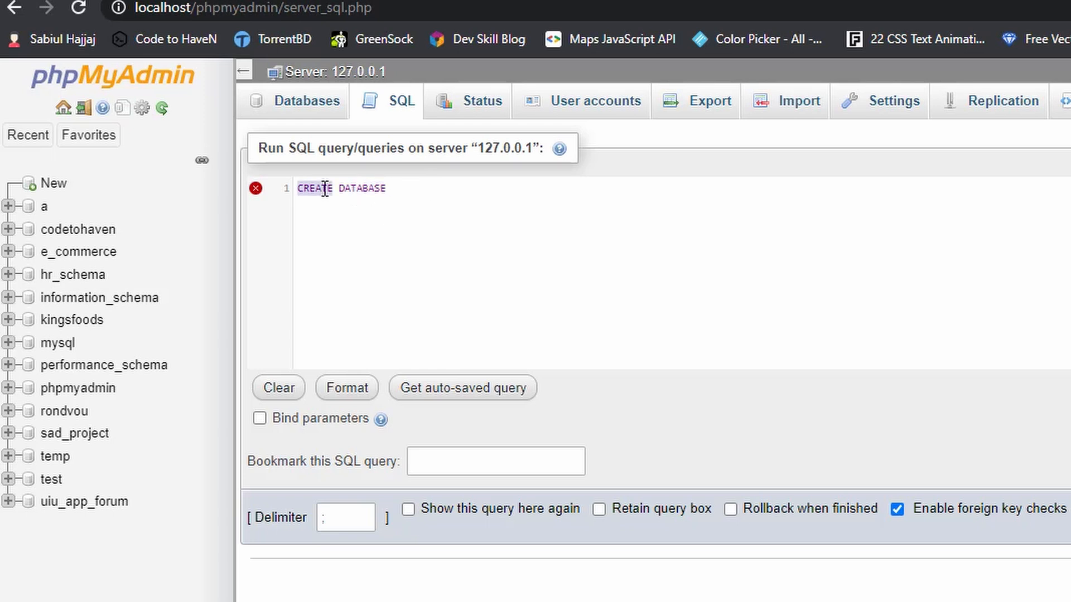
# Complete the CREATE DATABASE statement with the database name test123 and a closing semicolon
pyautogui.click(347, 190)
pyautogui.moveTo(407, 191); pyautogui.dragTo(373, 177)
pyautogui.click(445, 230)
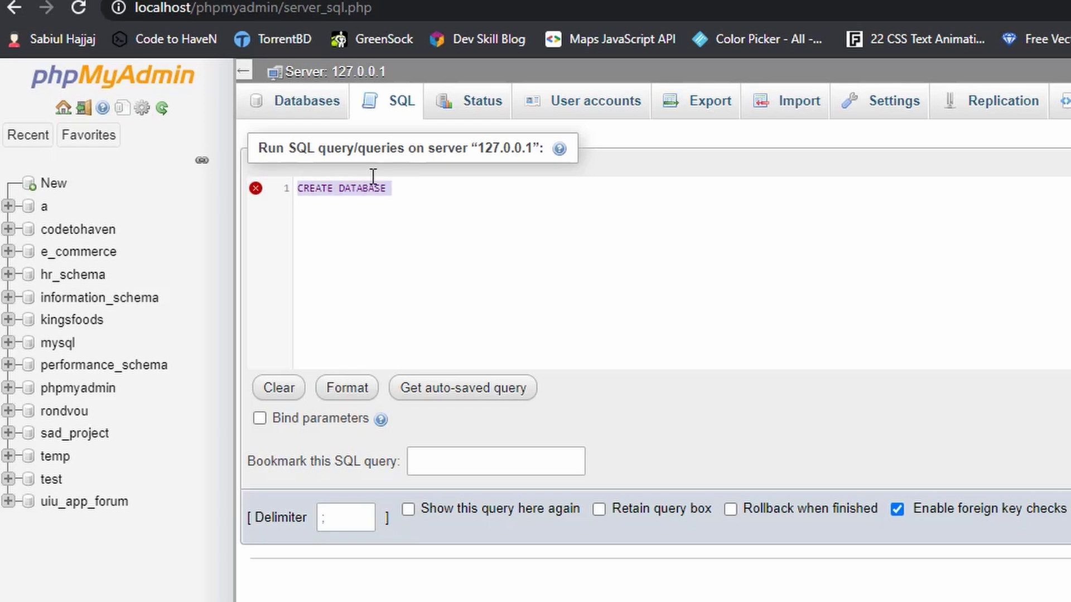
pyautogui.click(401, 194)
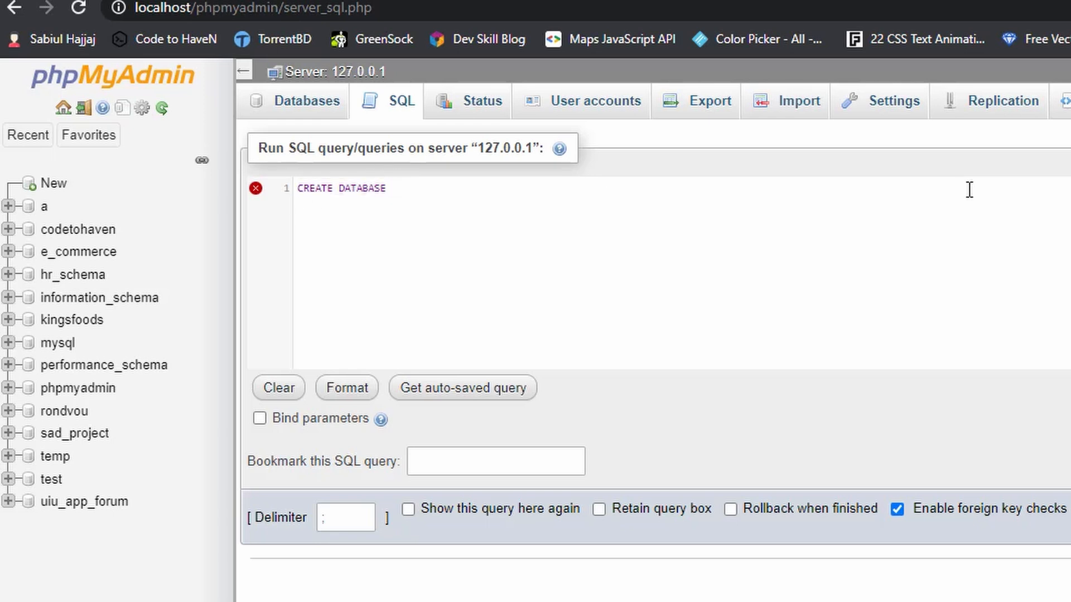
pyautogui.write('t')
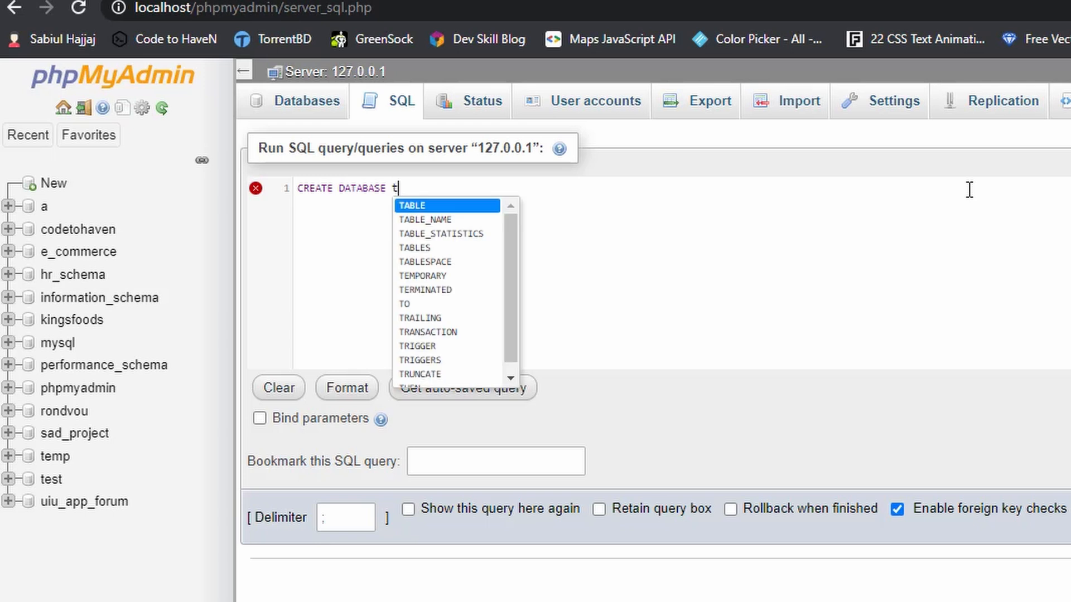
pyautogui.write('est123;')
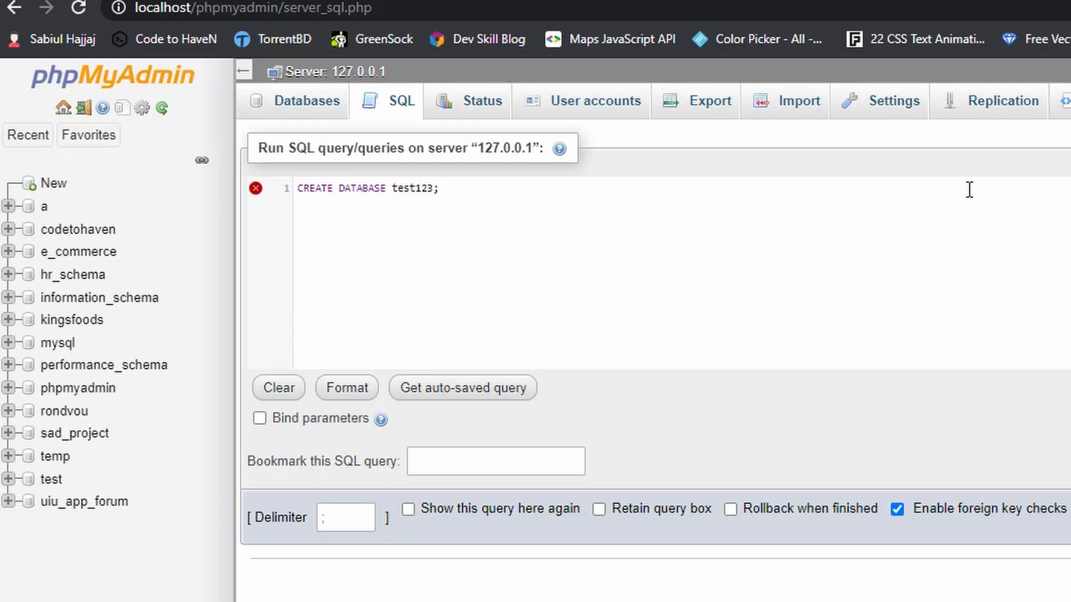
# Insert IF NOT EXISTS before test123 in the statement, then run the query and open the test123 database
pyautogui.press('Left')
pyautogui.press('Left')
pyautogui.press('Left')
pyautogui.press('Left')
pyautogui.press('Left')
pyautogui.press('Left')
pyautogui.press('Left')
pyautogui.write('IF NOT W')
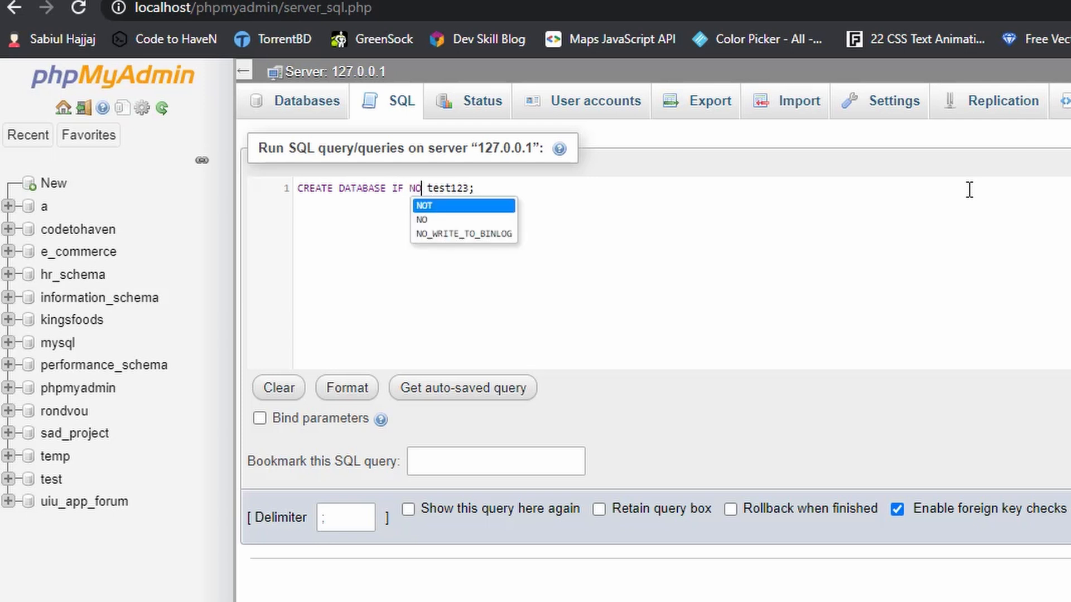
pyautogui.press('BackSpace')
pyautogui.write('EXISTS')
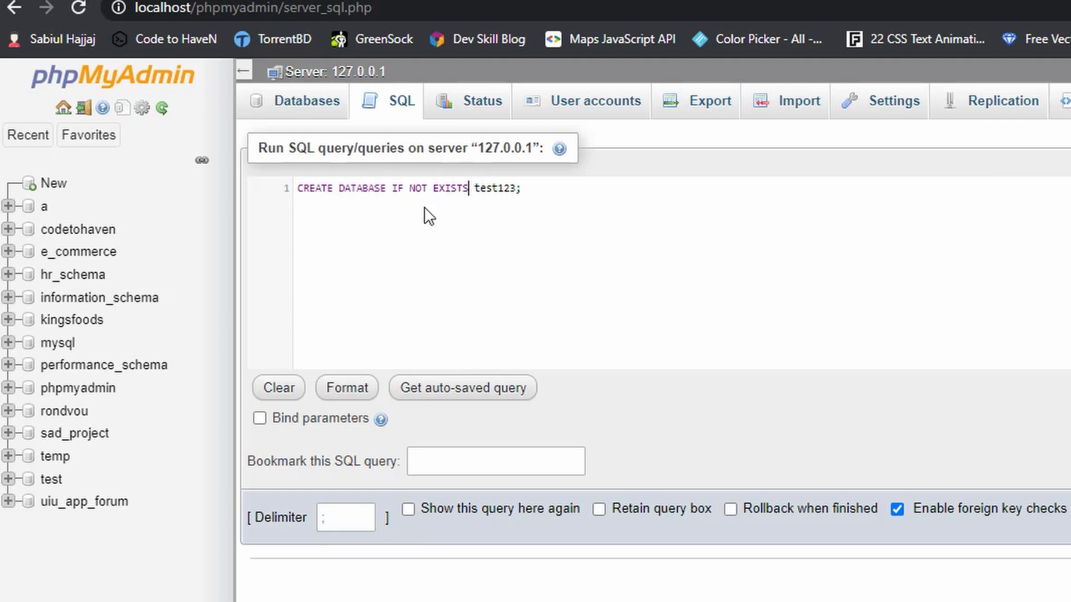
pyautogui.click(504, 188)
pyautogui.hotkey('ctrl', 'Return')
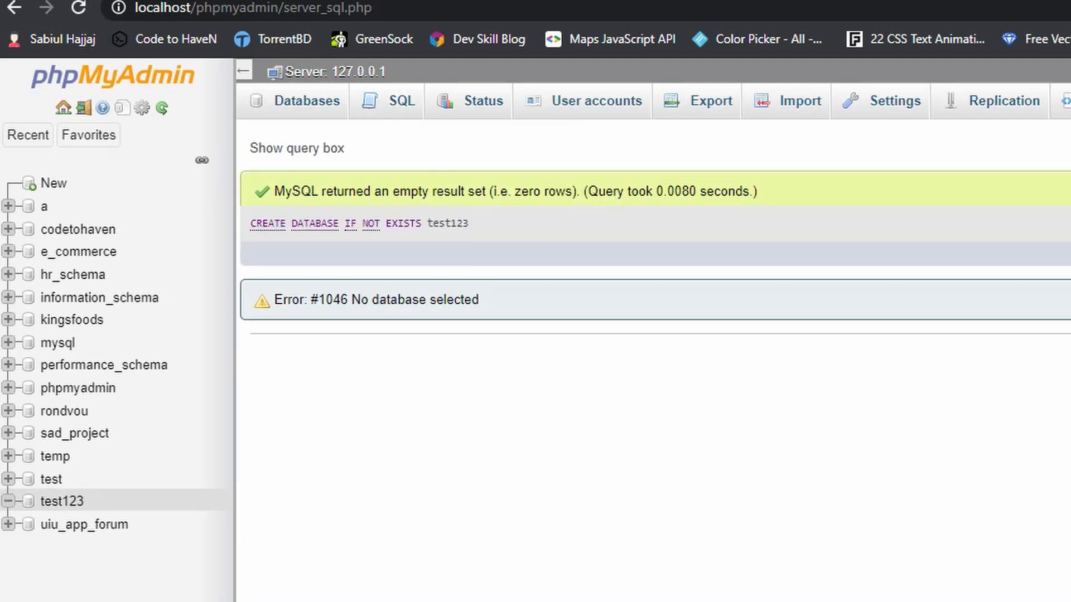
pyautogui.click(66, 508)
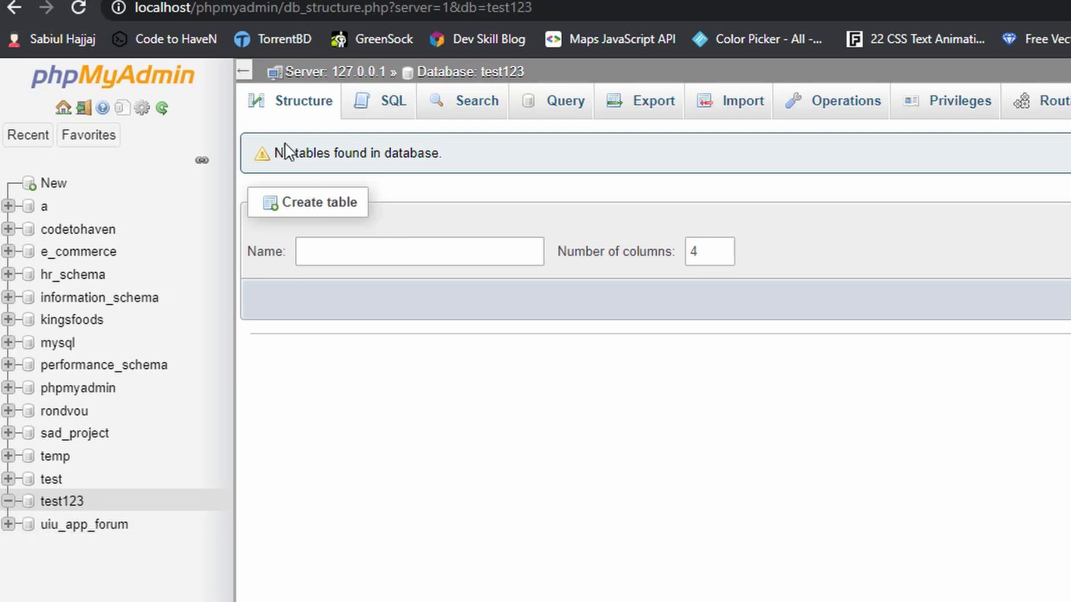
# Return to the server level and run the SQL query DROP DATABASE test123; to delete the database
pyautogui.click(337, 74)
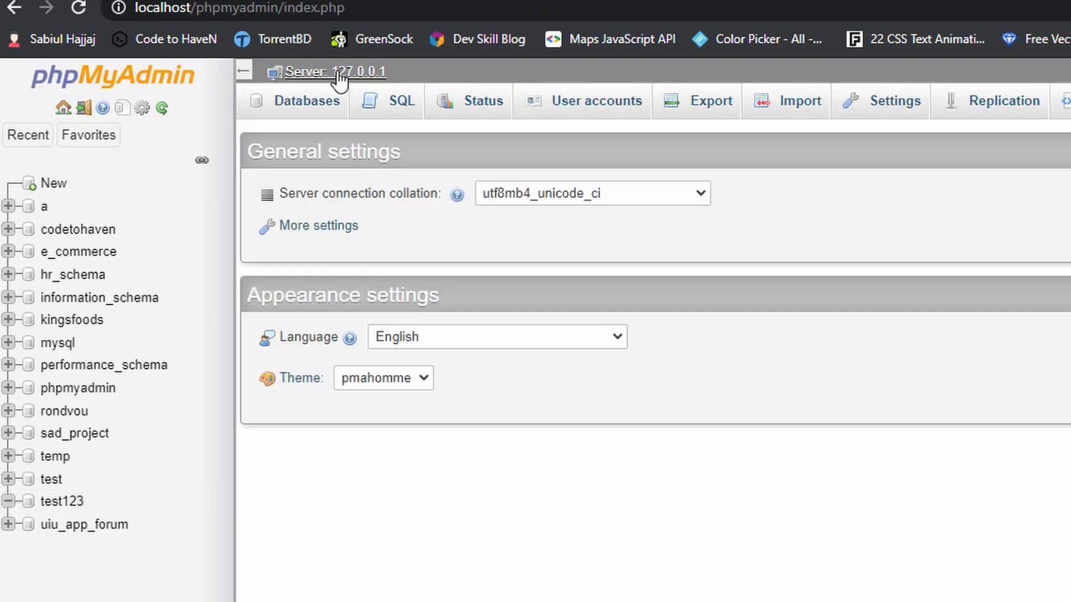
pyautogui.click(371, 118)
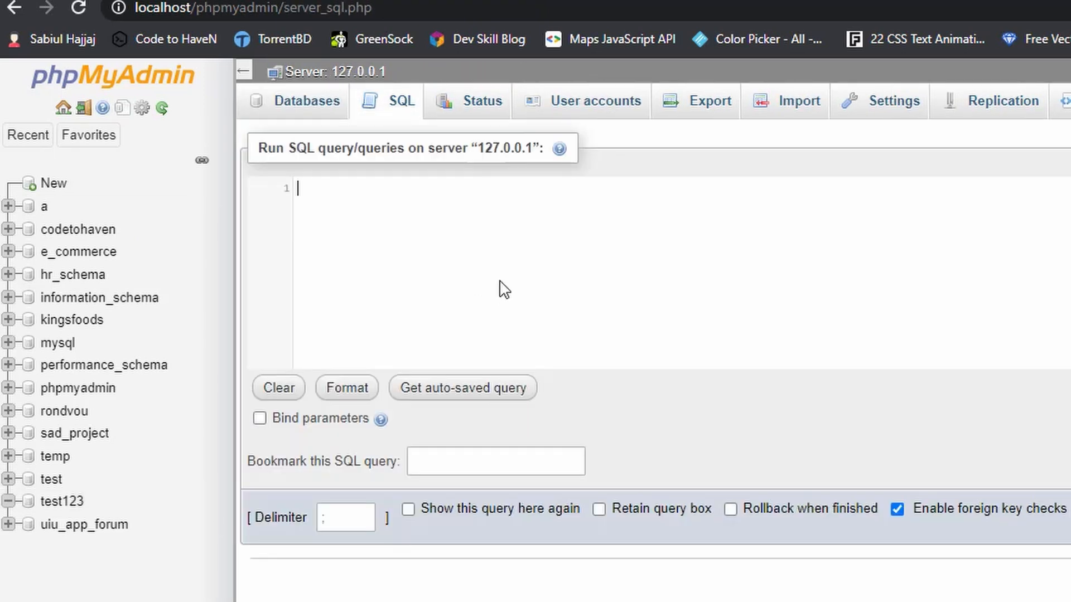
pyautogui.write('DROP D')
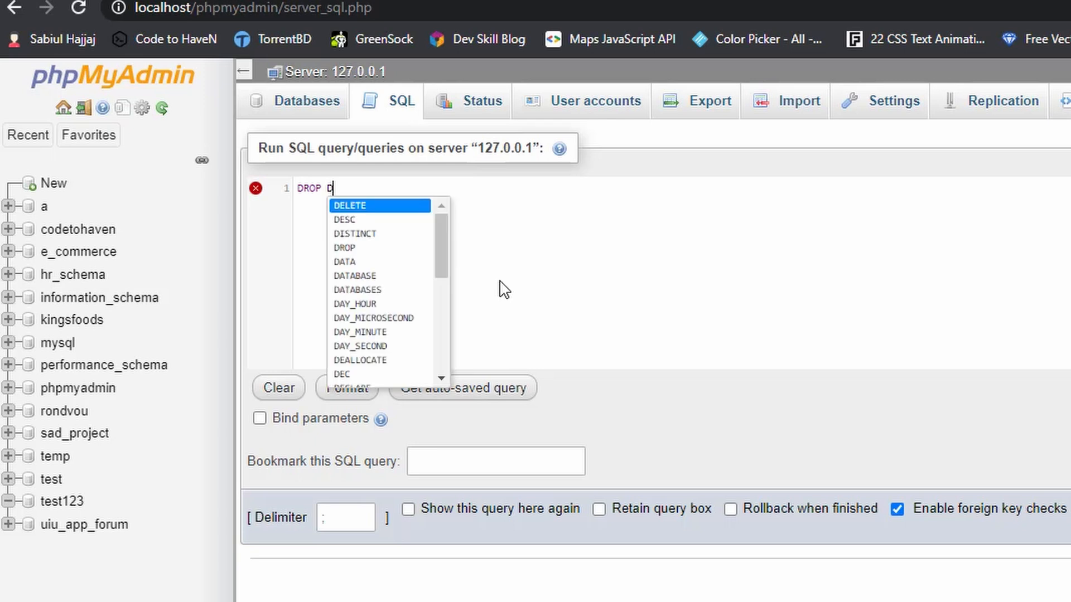
pyautogui.write('ATABASE')
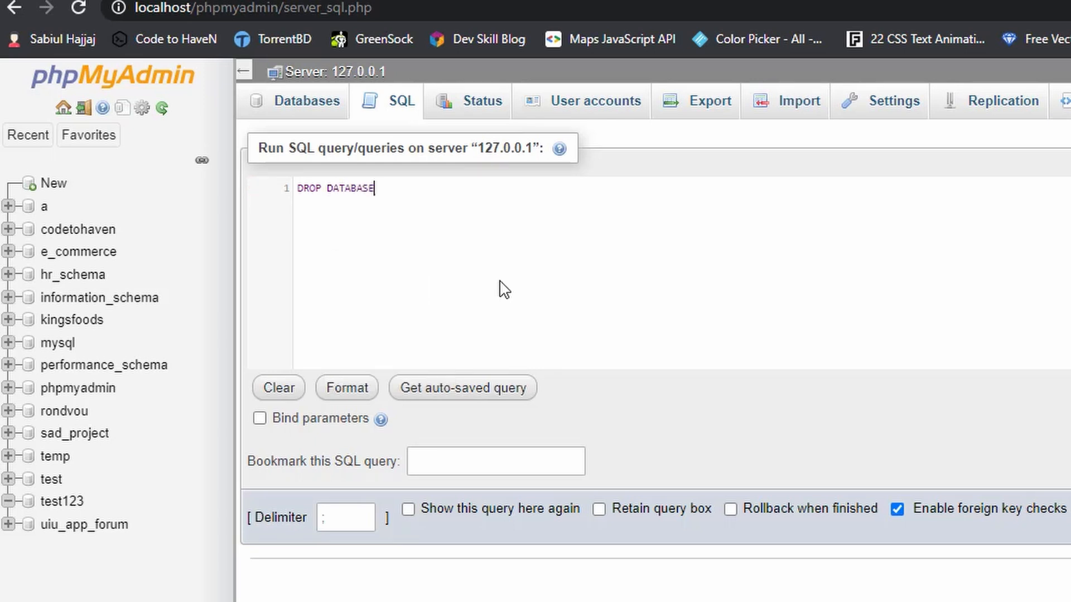
pyautogui.write(' te')
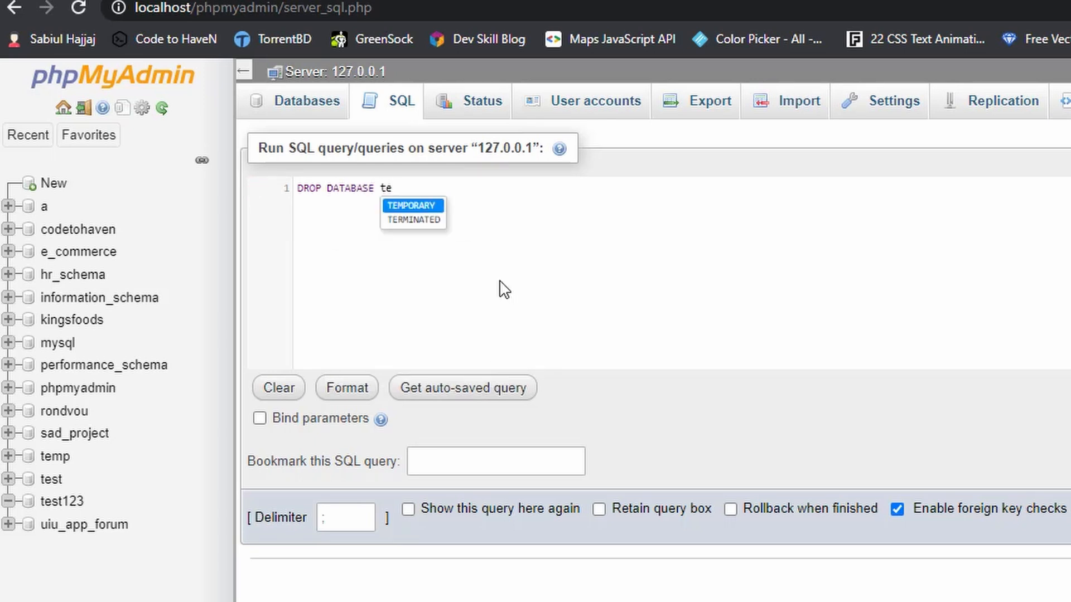
pyautogui.write('st1')
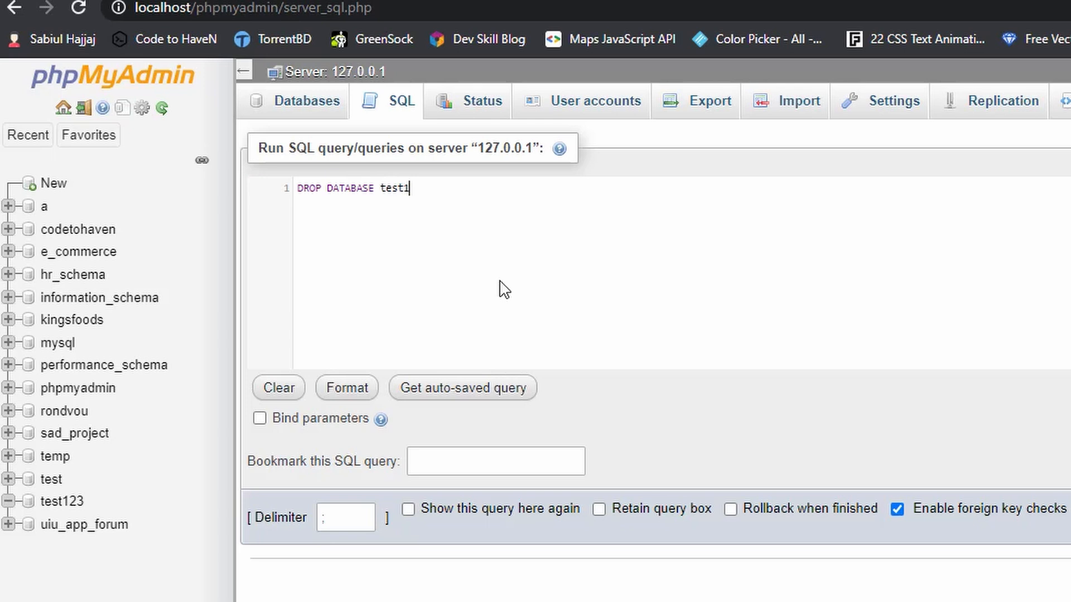
pyautogui.write('23;')
pyautogui.hotkey('ctrl', 'Return')
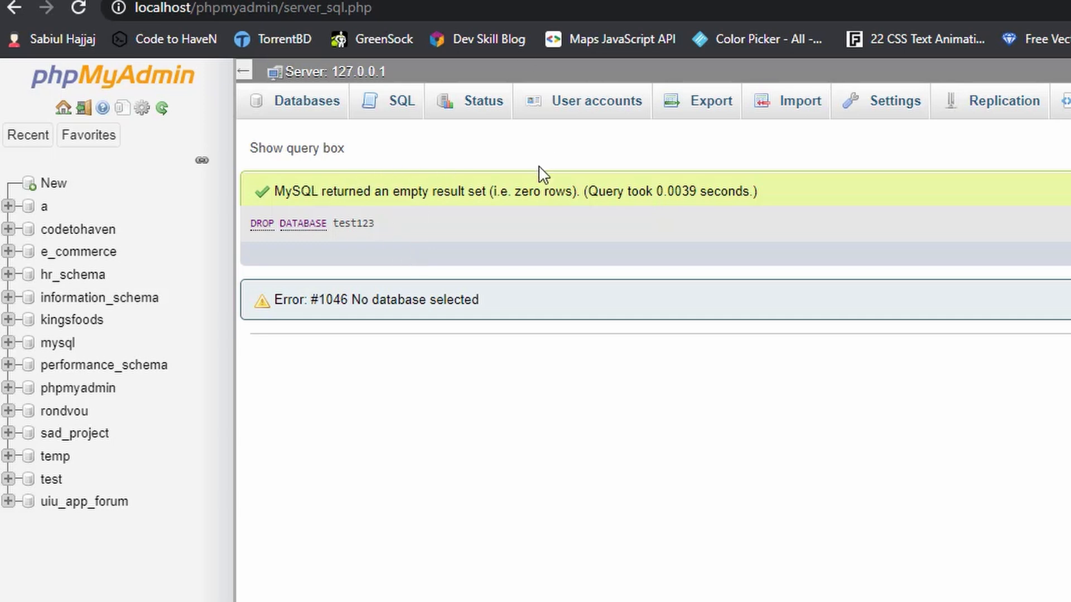
# View the form for creating a new database, then return to a blank SQL query at server level
pyautogui.click(54, 184)
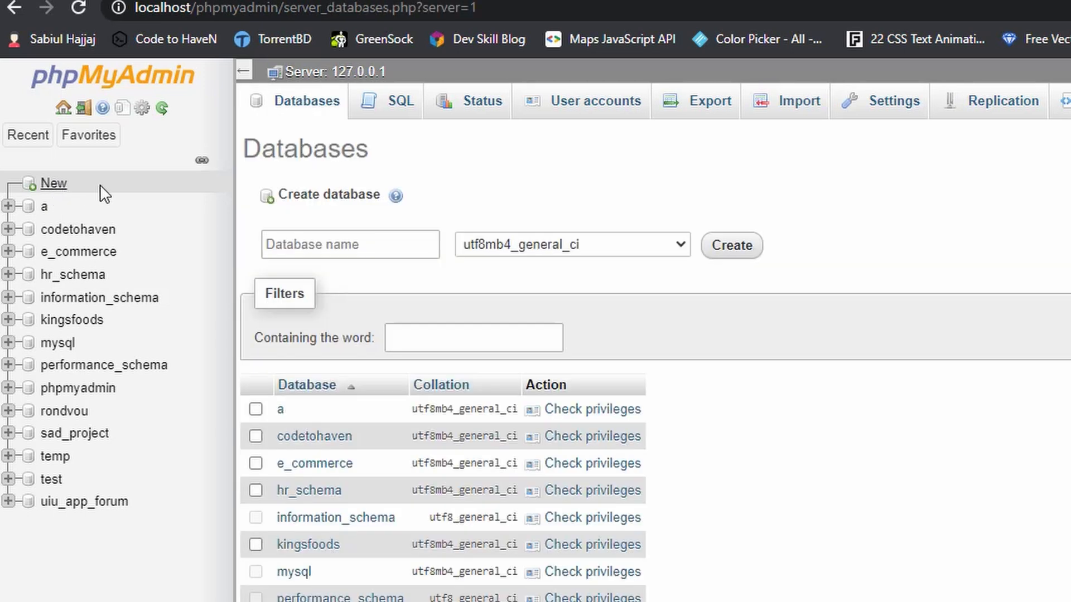
pyautogui.click(322, 252)
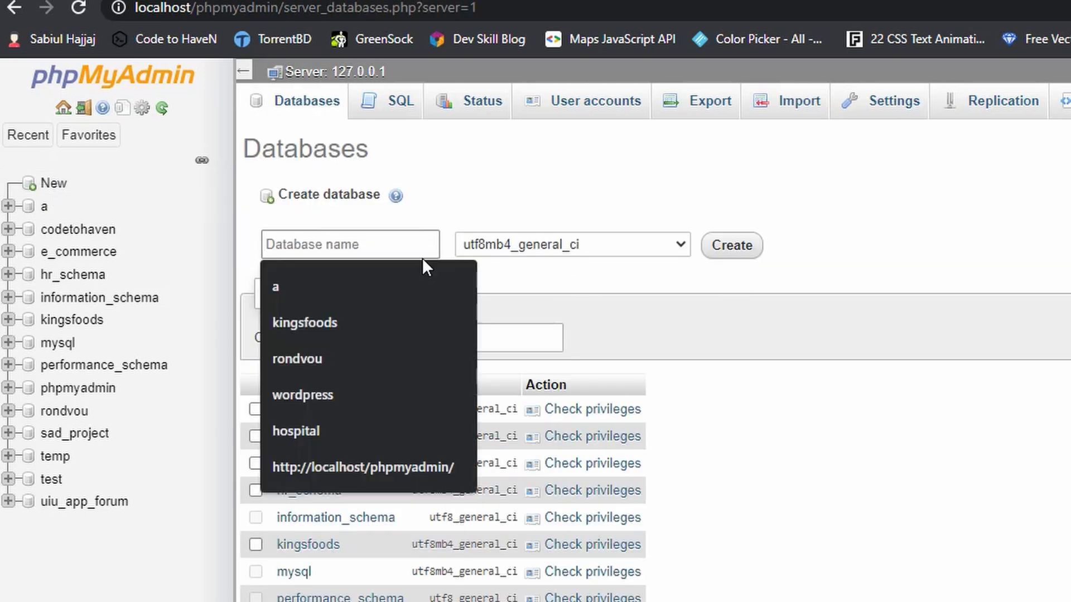
pyautogui.click(730, 256)
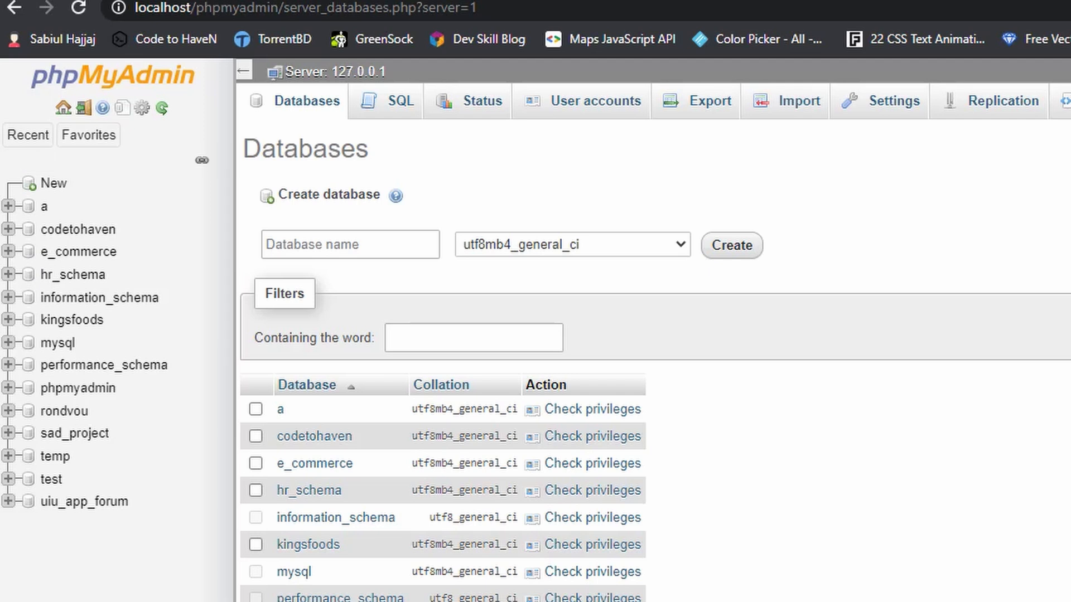
pyautogui.click(383, 100)
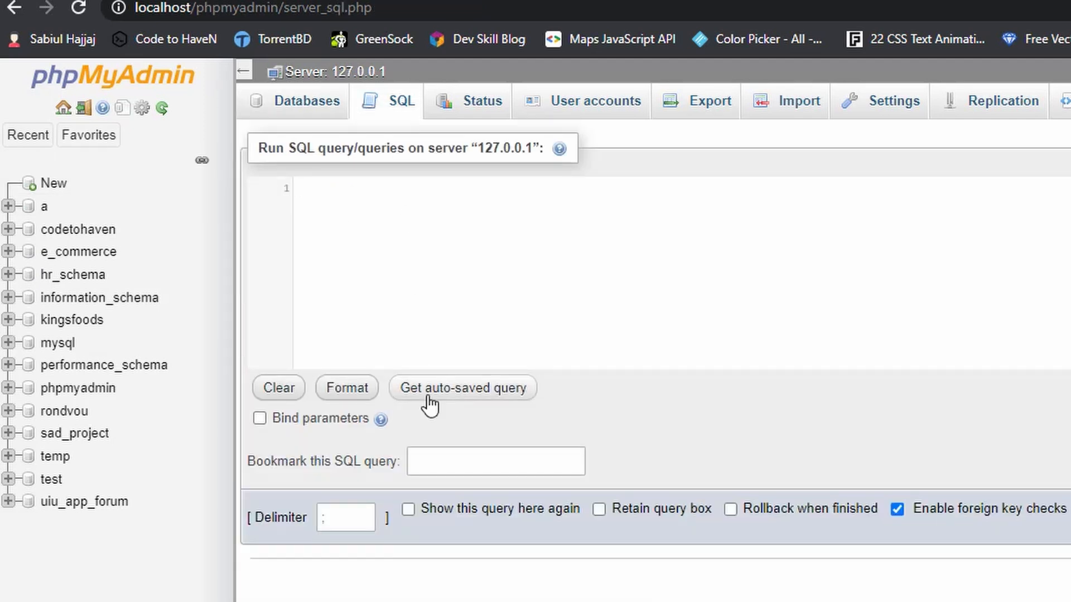